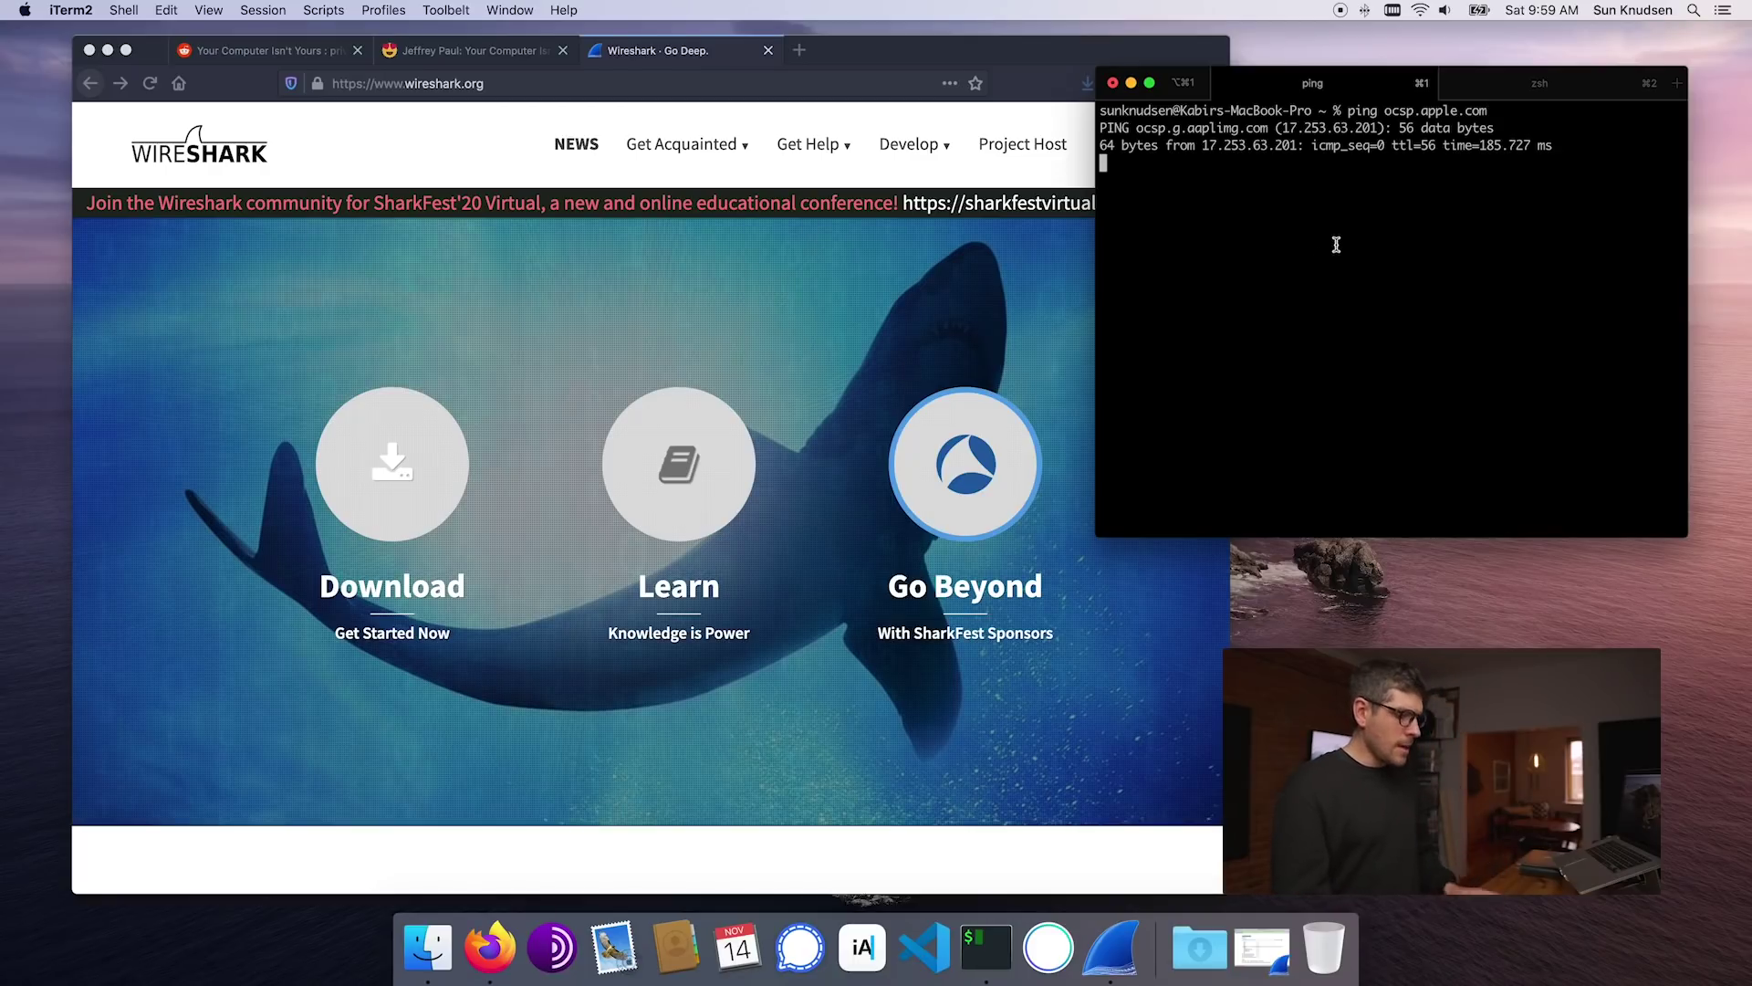
# Step: Stop the ping to ocsp.apple.com and start a Wireshark capture on ipsec0 with the display filter "ip.host matches 17.253"
pyautogui.hotkey('ctrl', 'c')
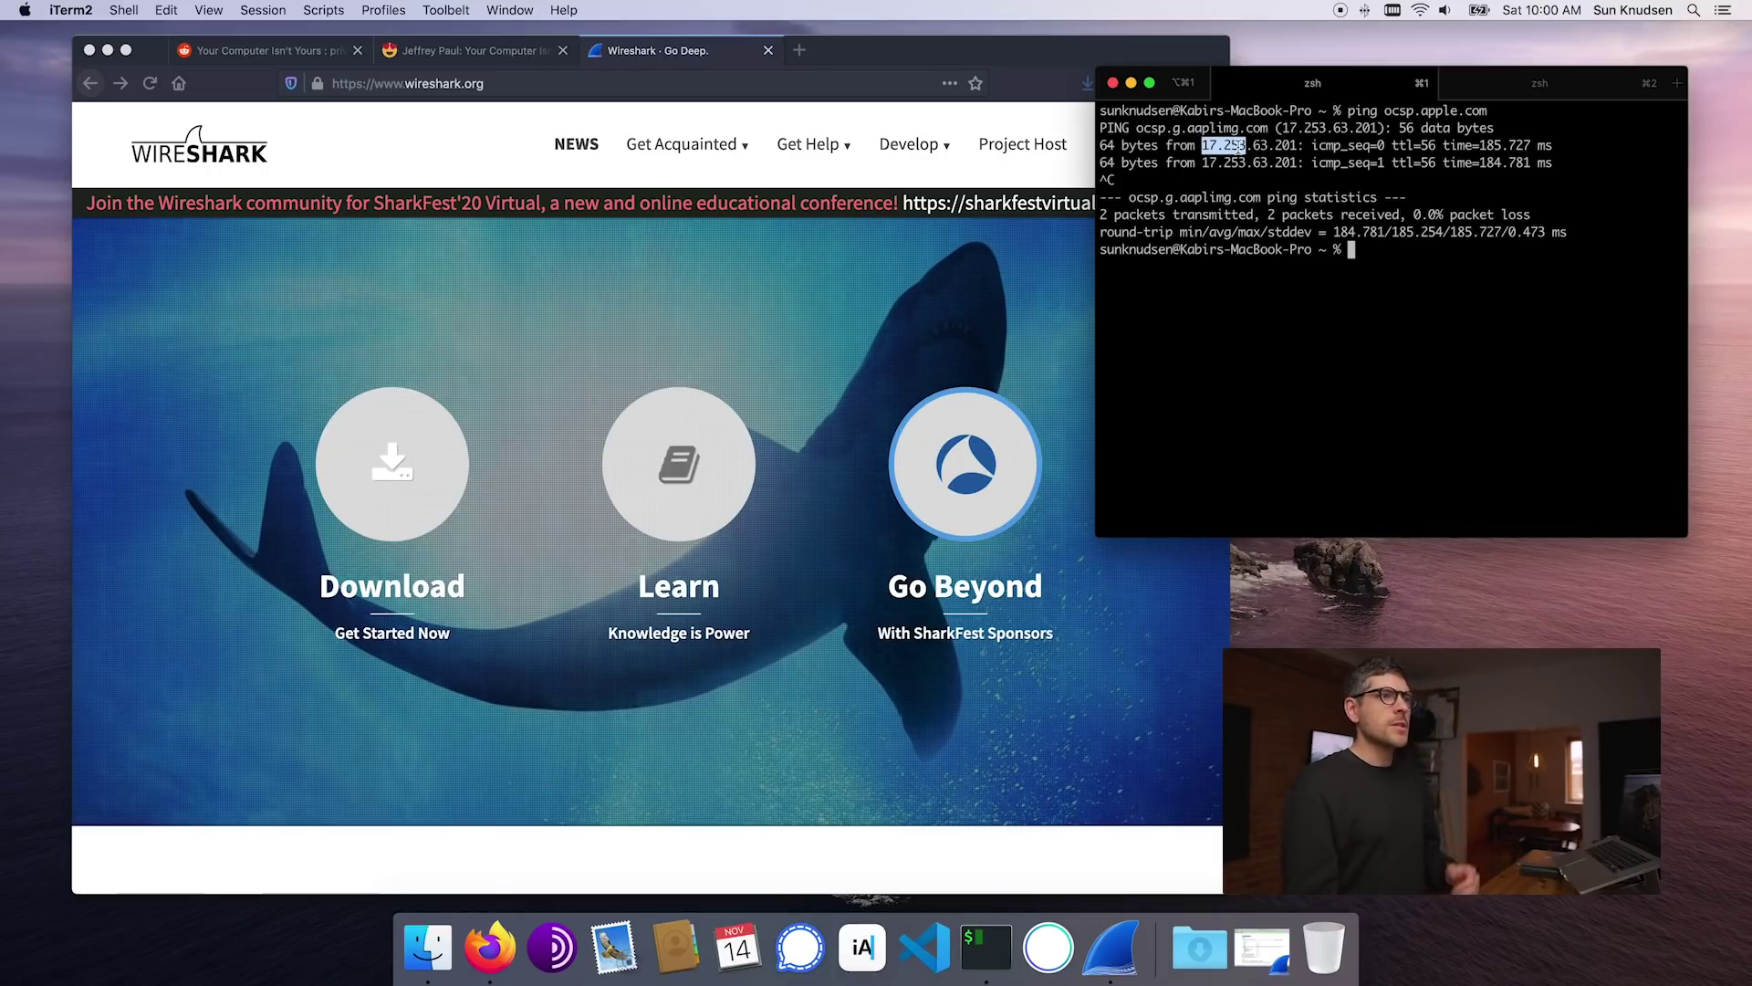
pyautogui.click(1274, 950)
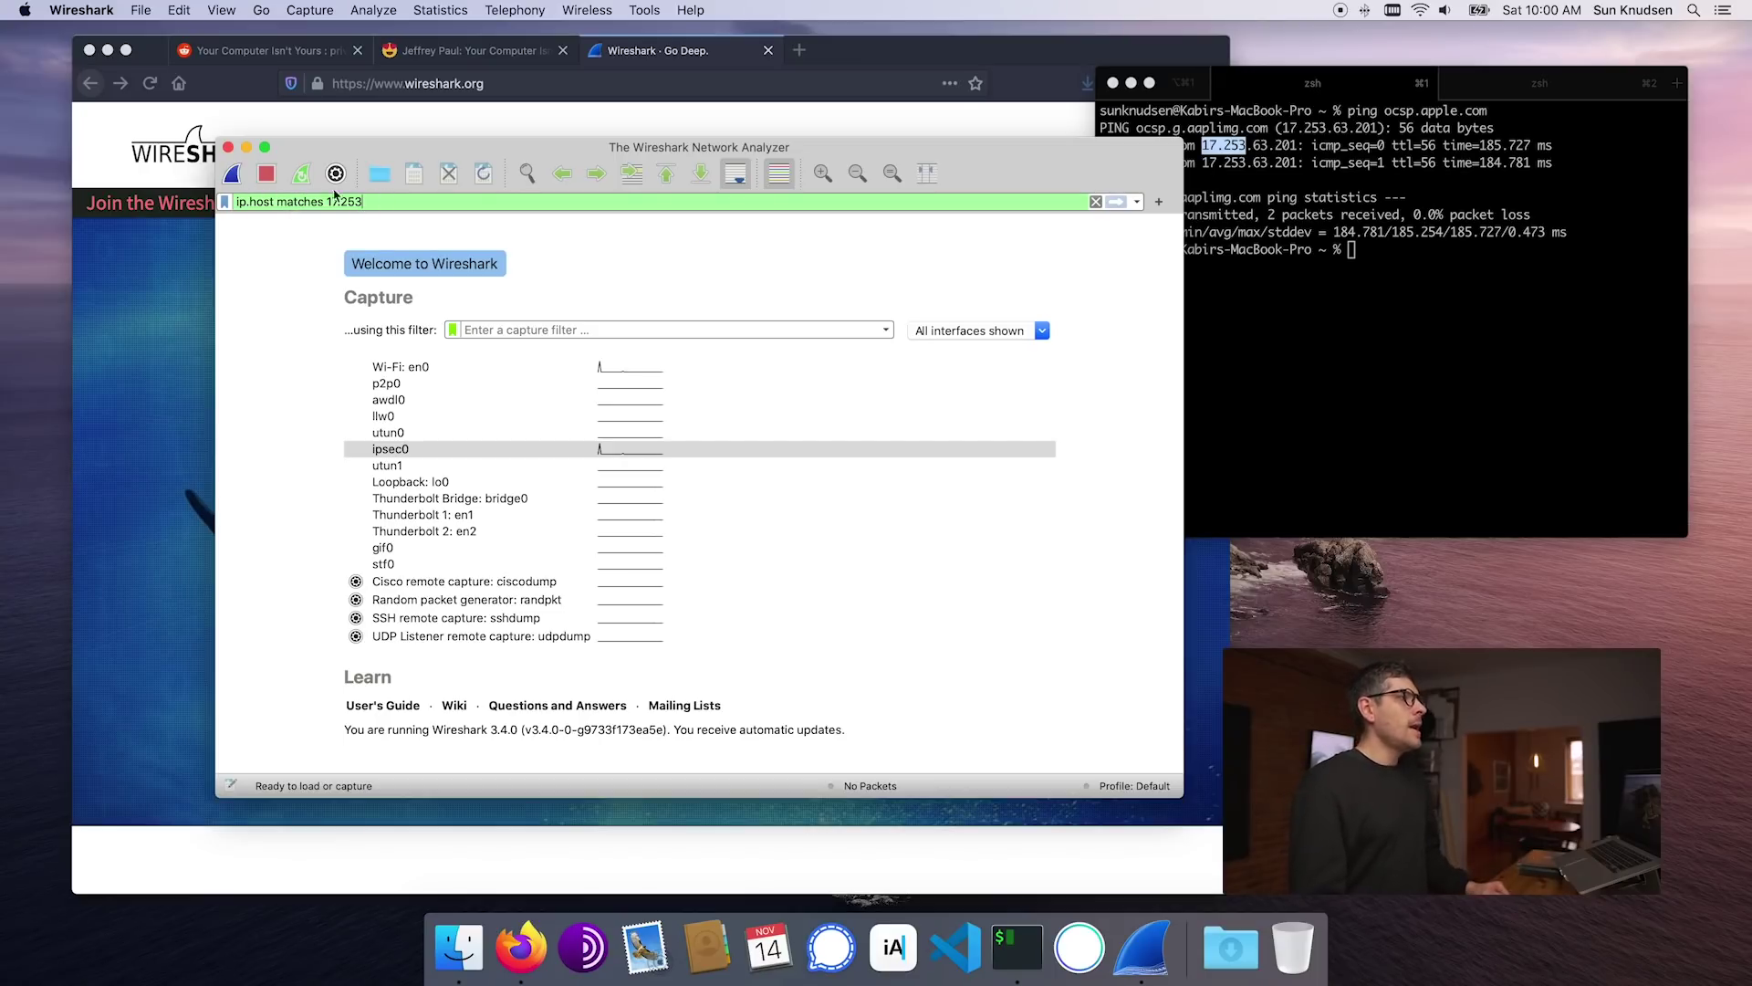
pyautogui.click(233, 175)
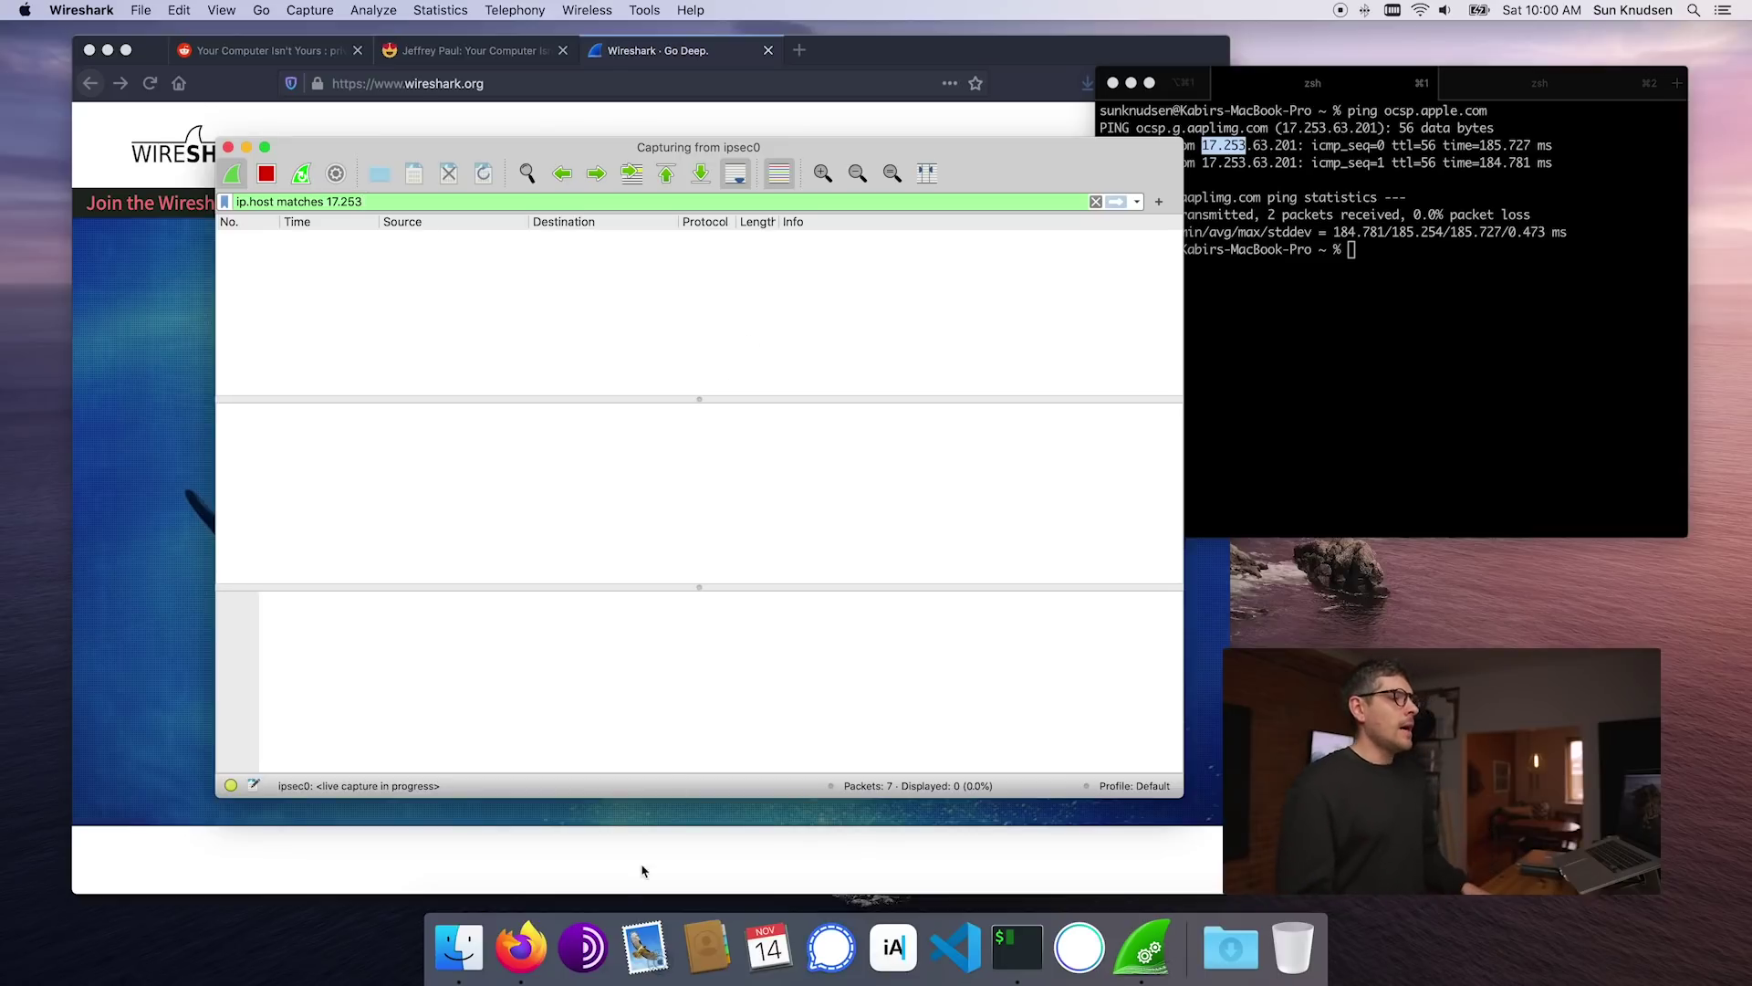
# Step: Launch Tor Browser to generate traffic for the capture, and cancel its network connection
pyautogui.click(587, 949)
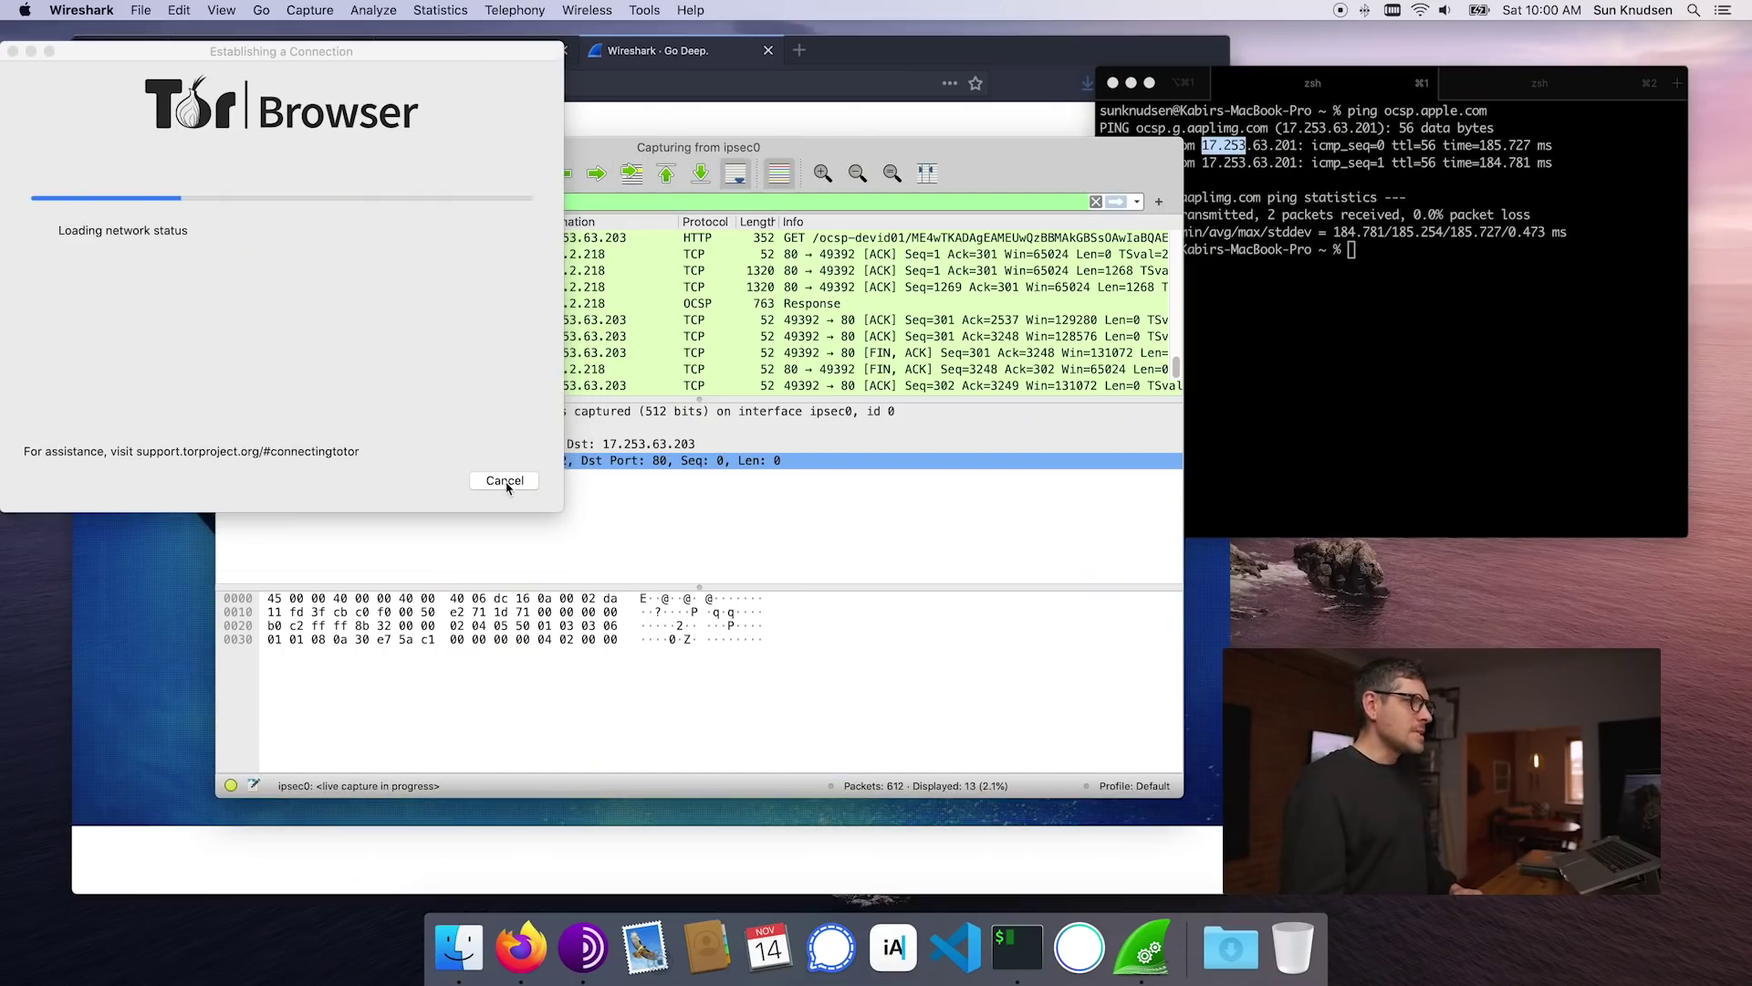
pyautogui.click(505, 481)
pyautogui.click(13, 52)
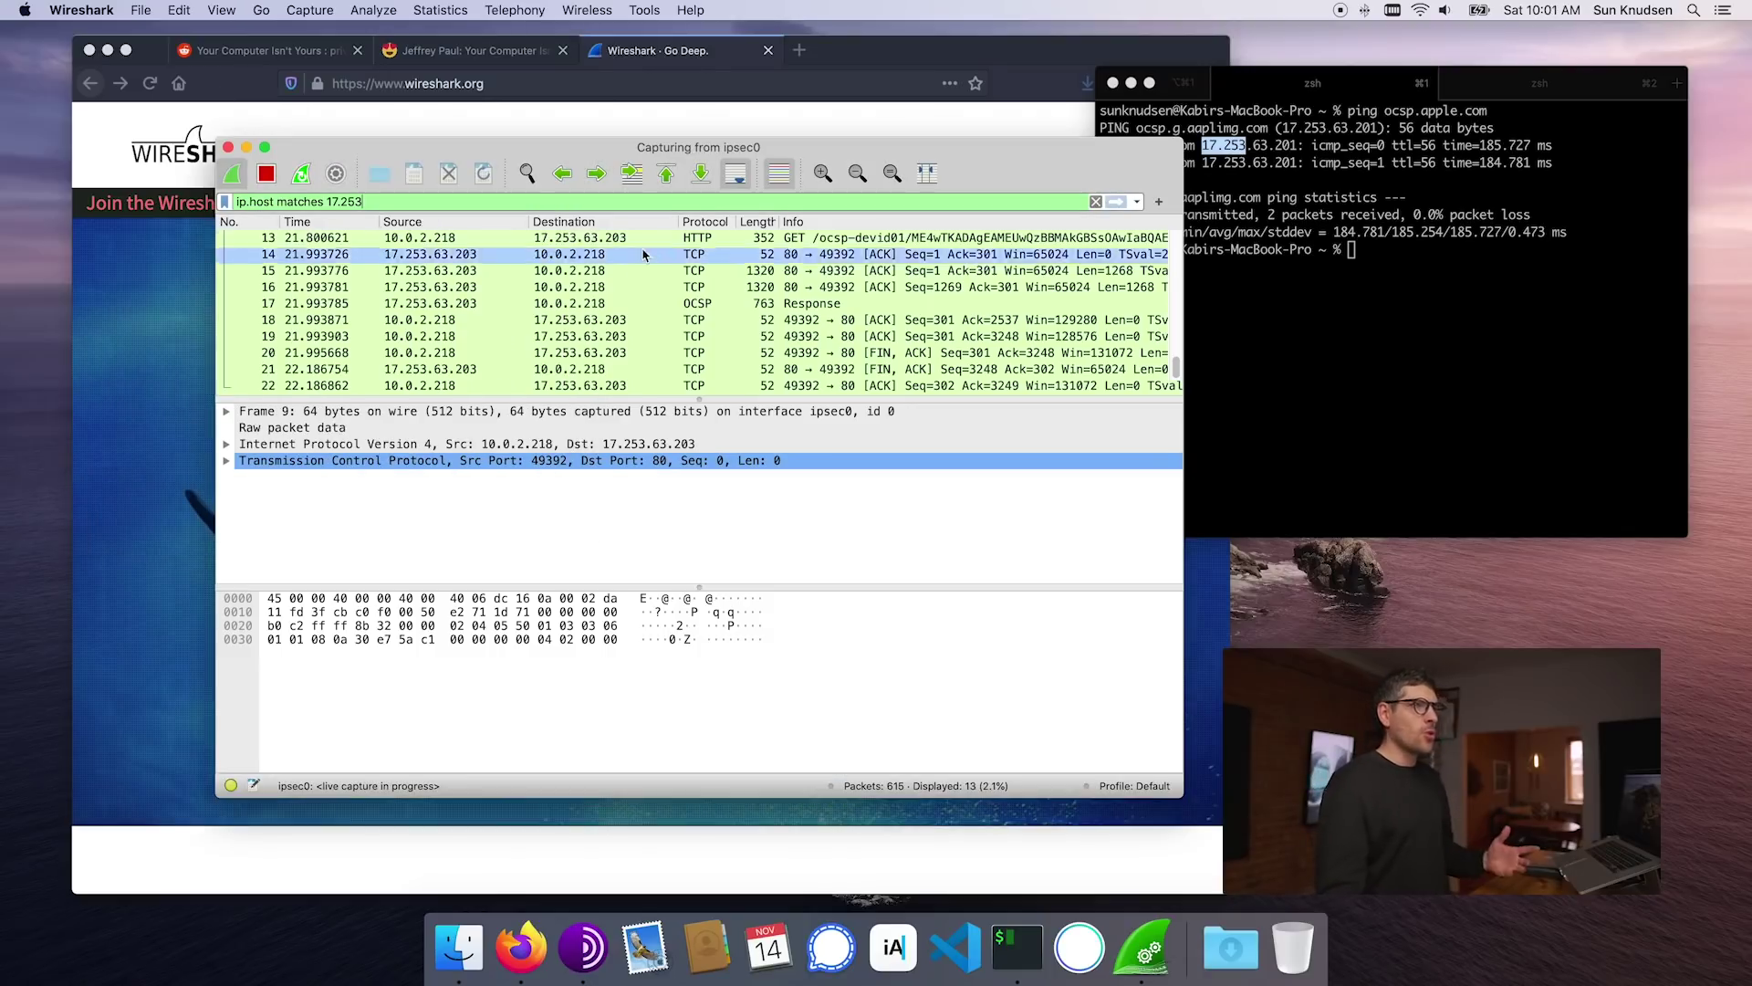
# Step: Copy the summary of the captured HTTP GET /ocsp-devid01 packet and paste it into a new iA Writer document
pyautogui.scroll(1, 833, 247)
pyautogui.scroll(1, 833, 247)
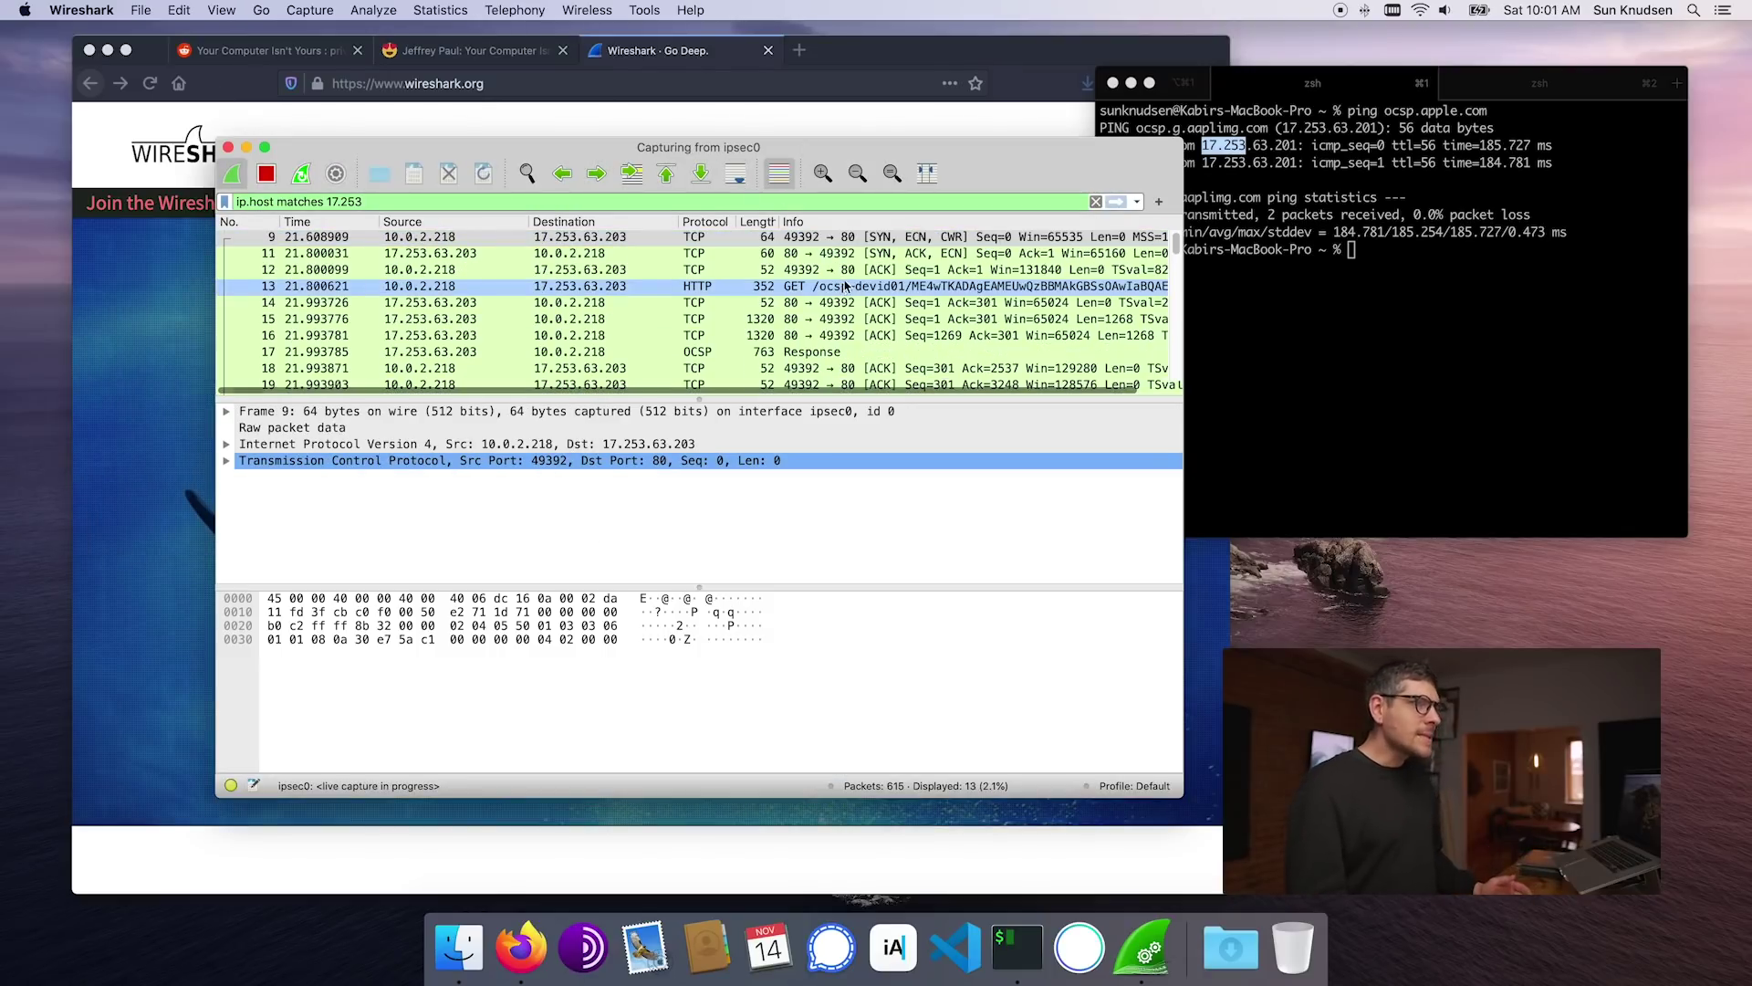
pyautogui.click(823, 287)
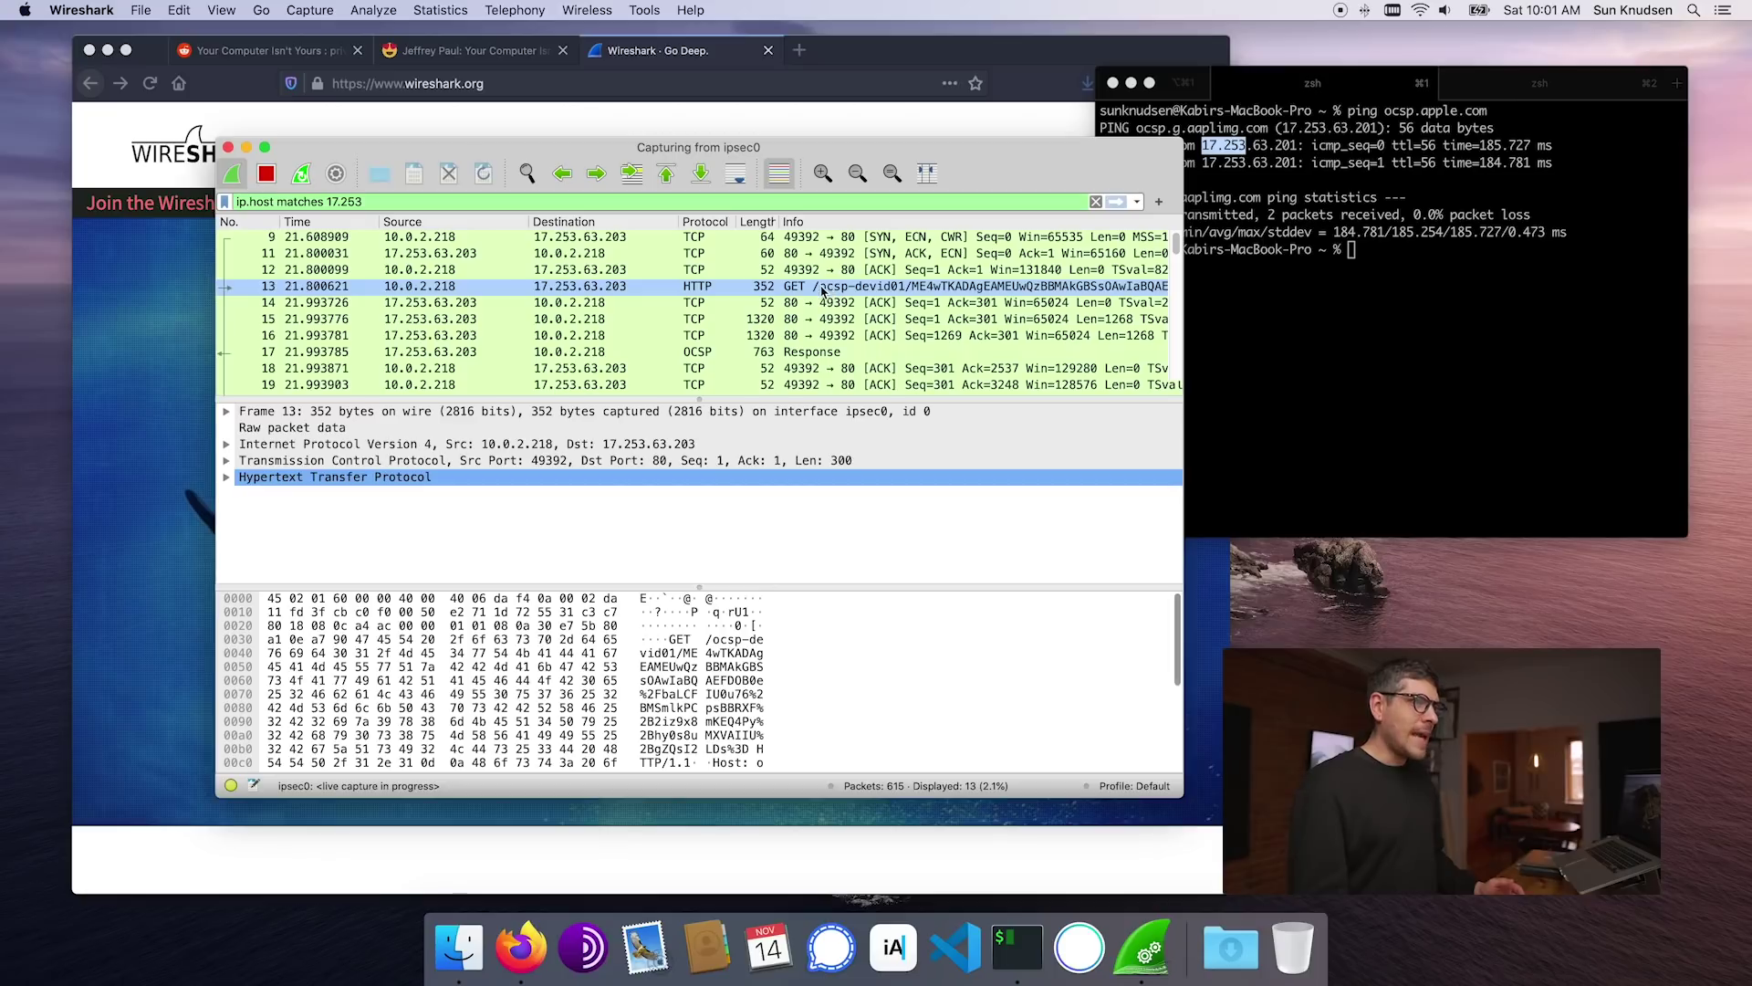
pyautogui.rightClick(941, 293)
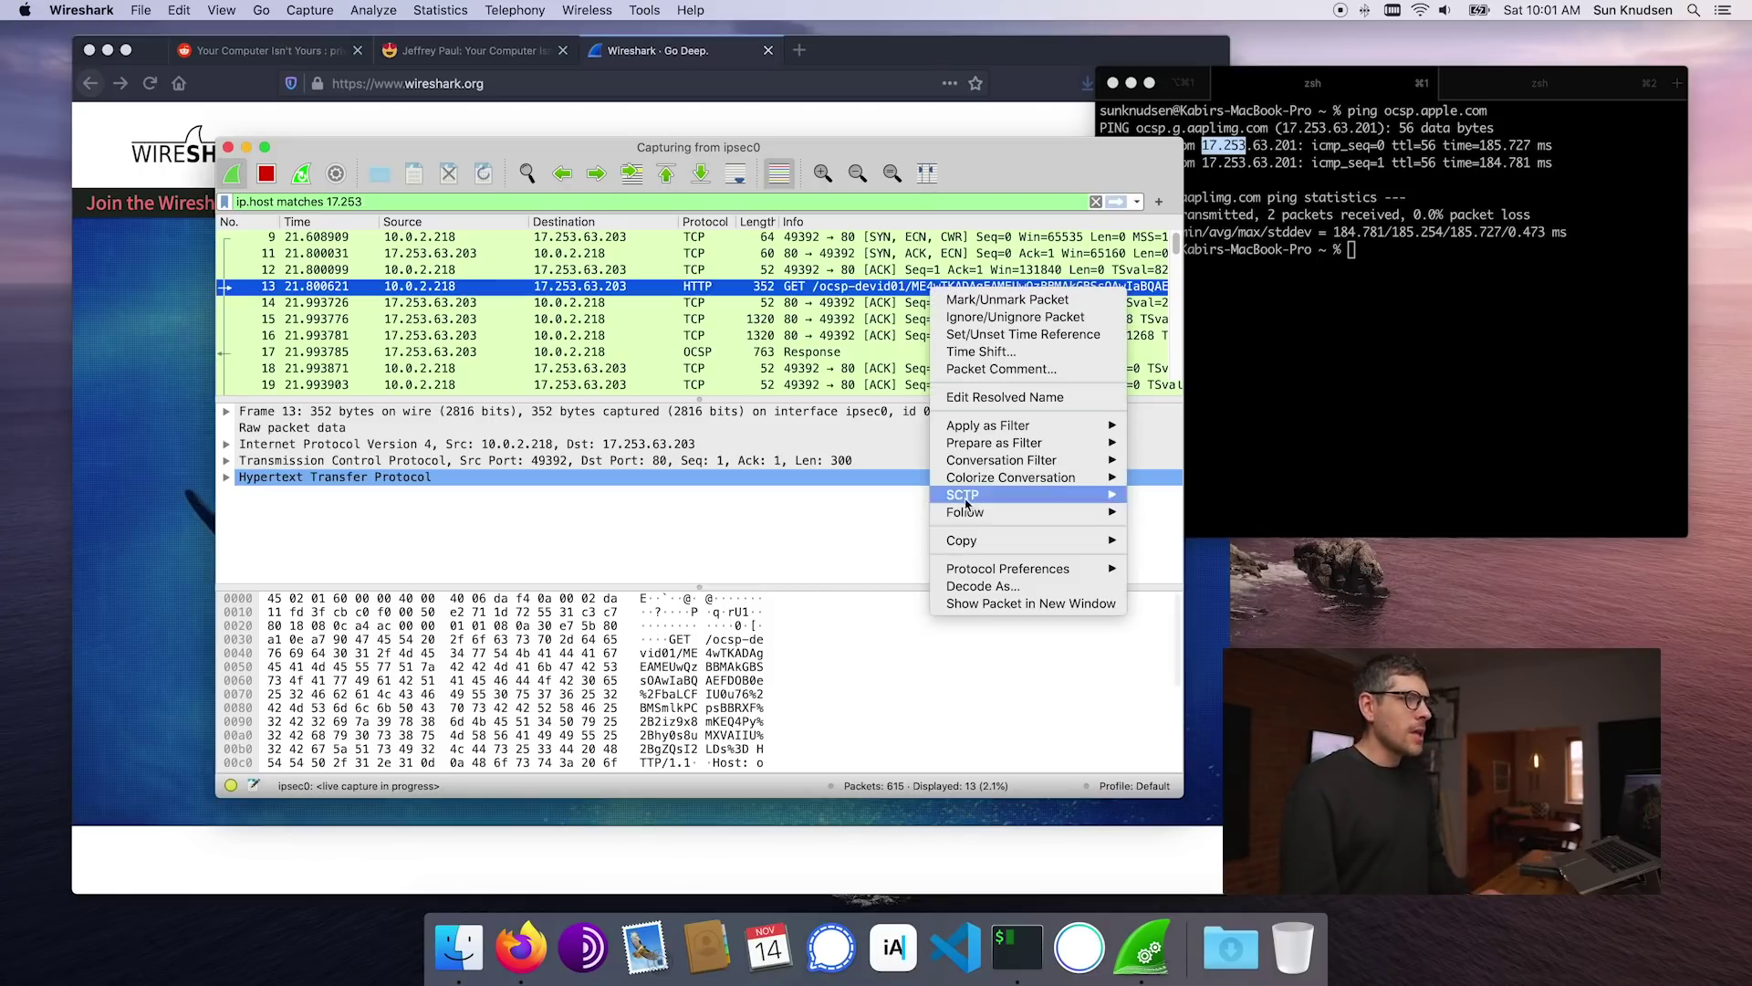
pyautogui.moveTo(1004, 540)
pyautogui.click(1172, 542)
pyautogui.click(893, 947)
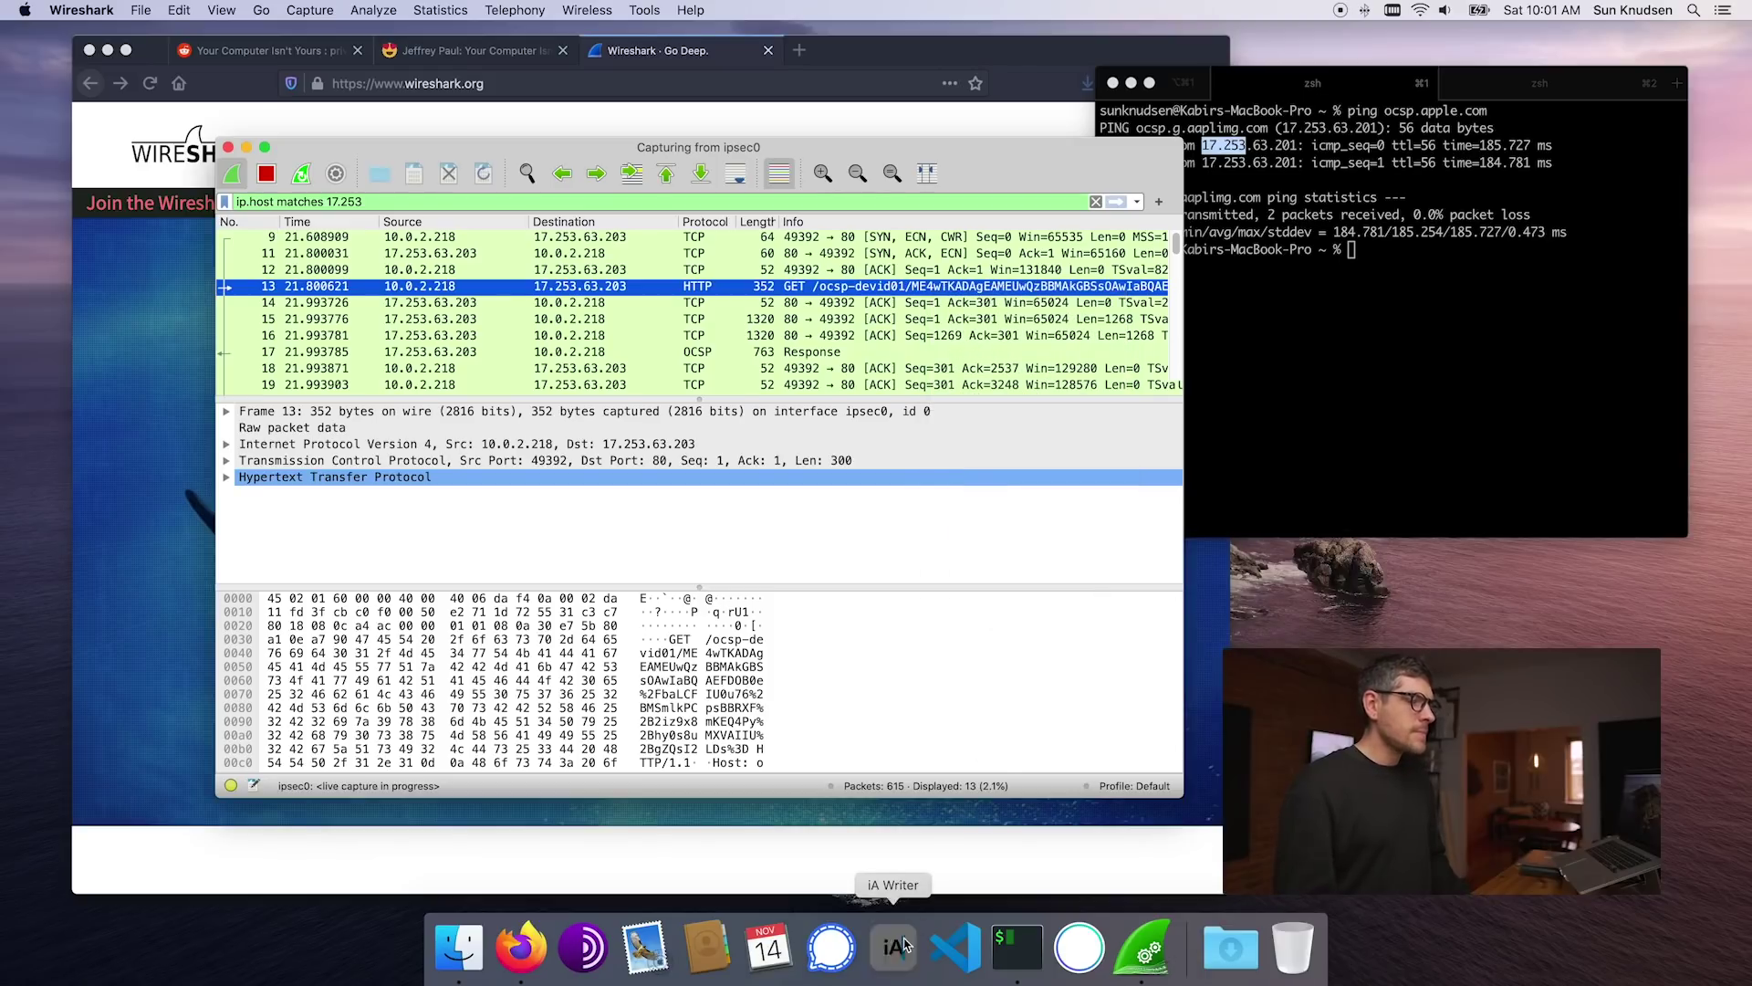
pyautogui.press('super+n')
pyautogui.press('super+v')
# Step: Examine the encoded request string after /ocsp-devid01/ in the pasted text by highlighting it
pyautogui.moveTo(913, 273); pyautogui.dragTo(668, 135)
pyautogui.click(609, 234)
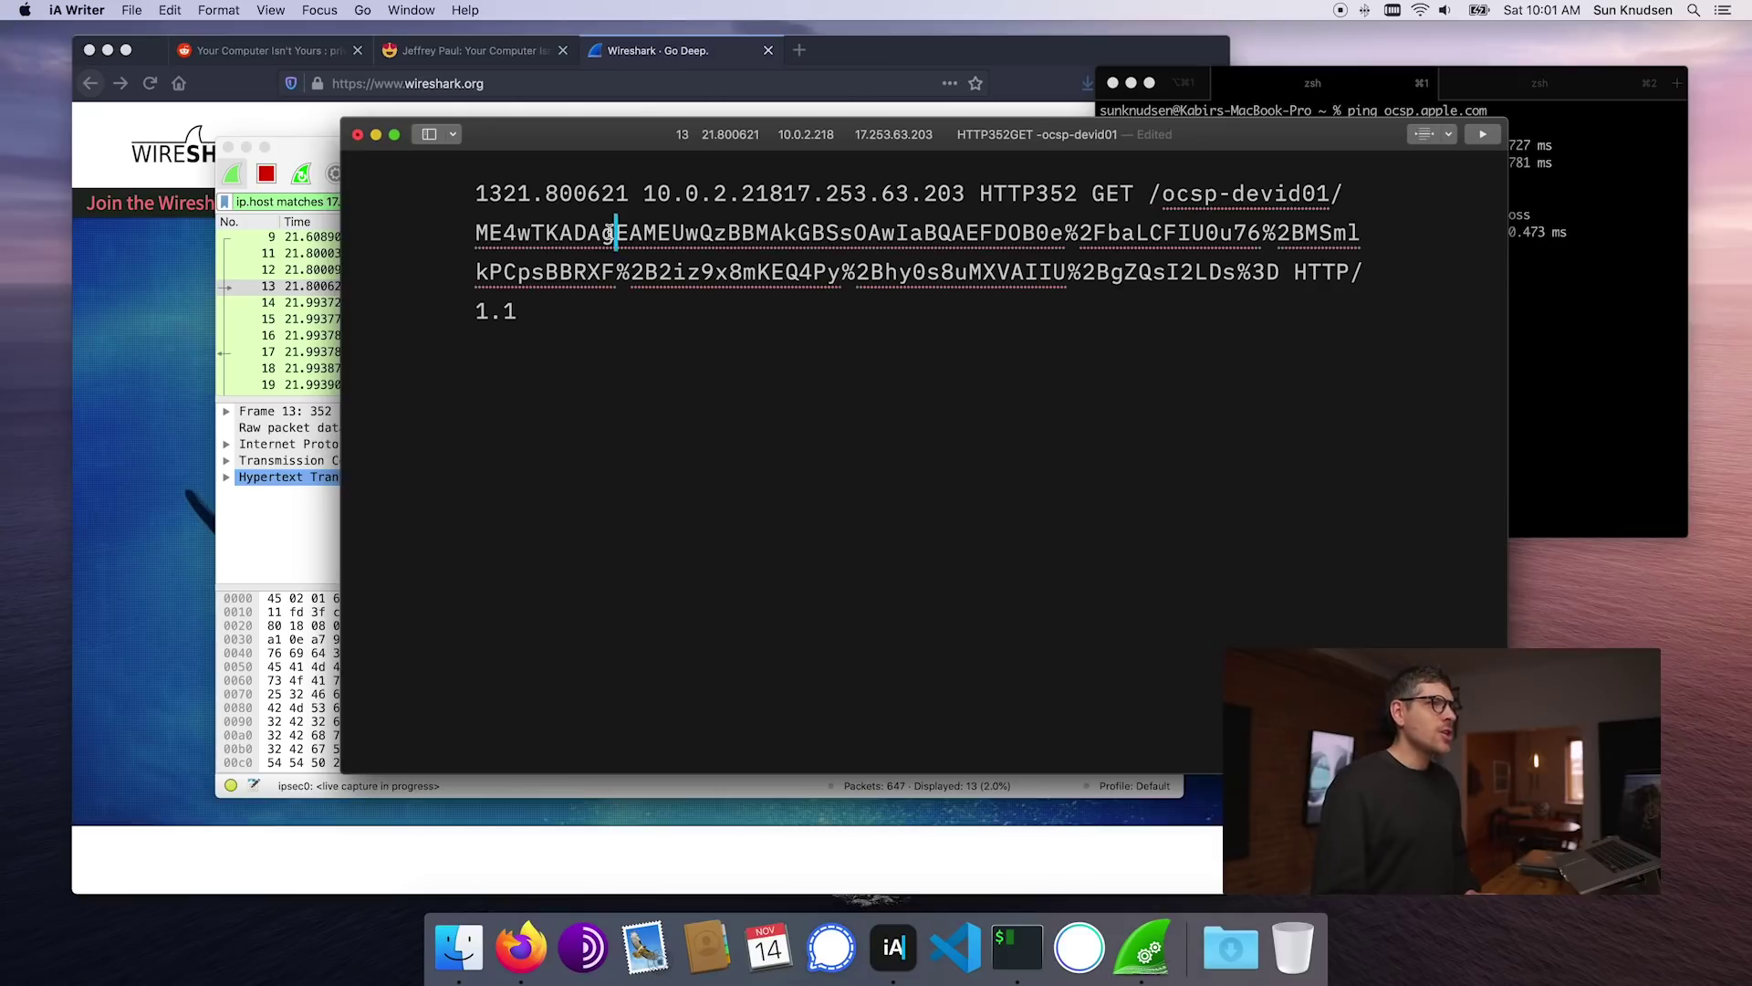
pyautogui.doubleClick(608, 234)
pyautogui.click(772, 272)
pyautogui.moveTo(1274, 274); pyautogui.dragTo(516, 233)
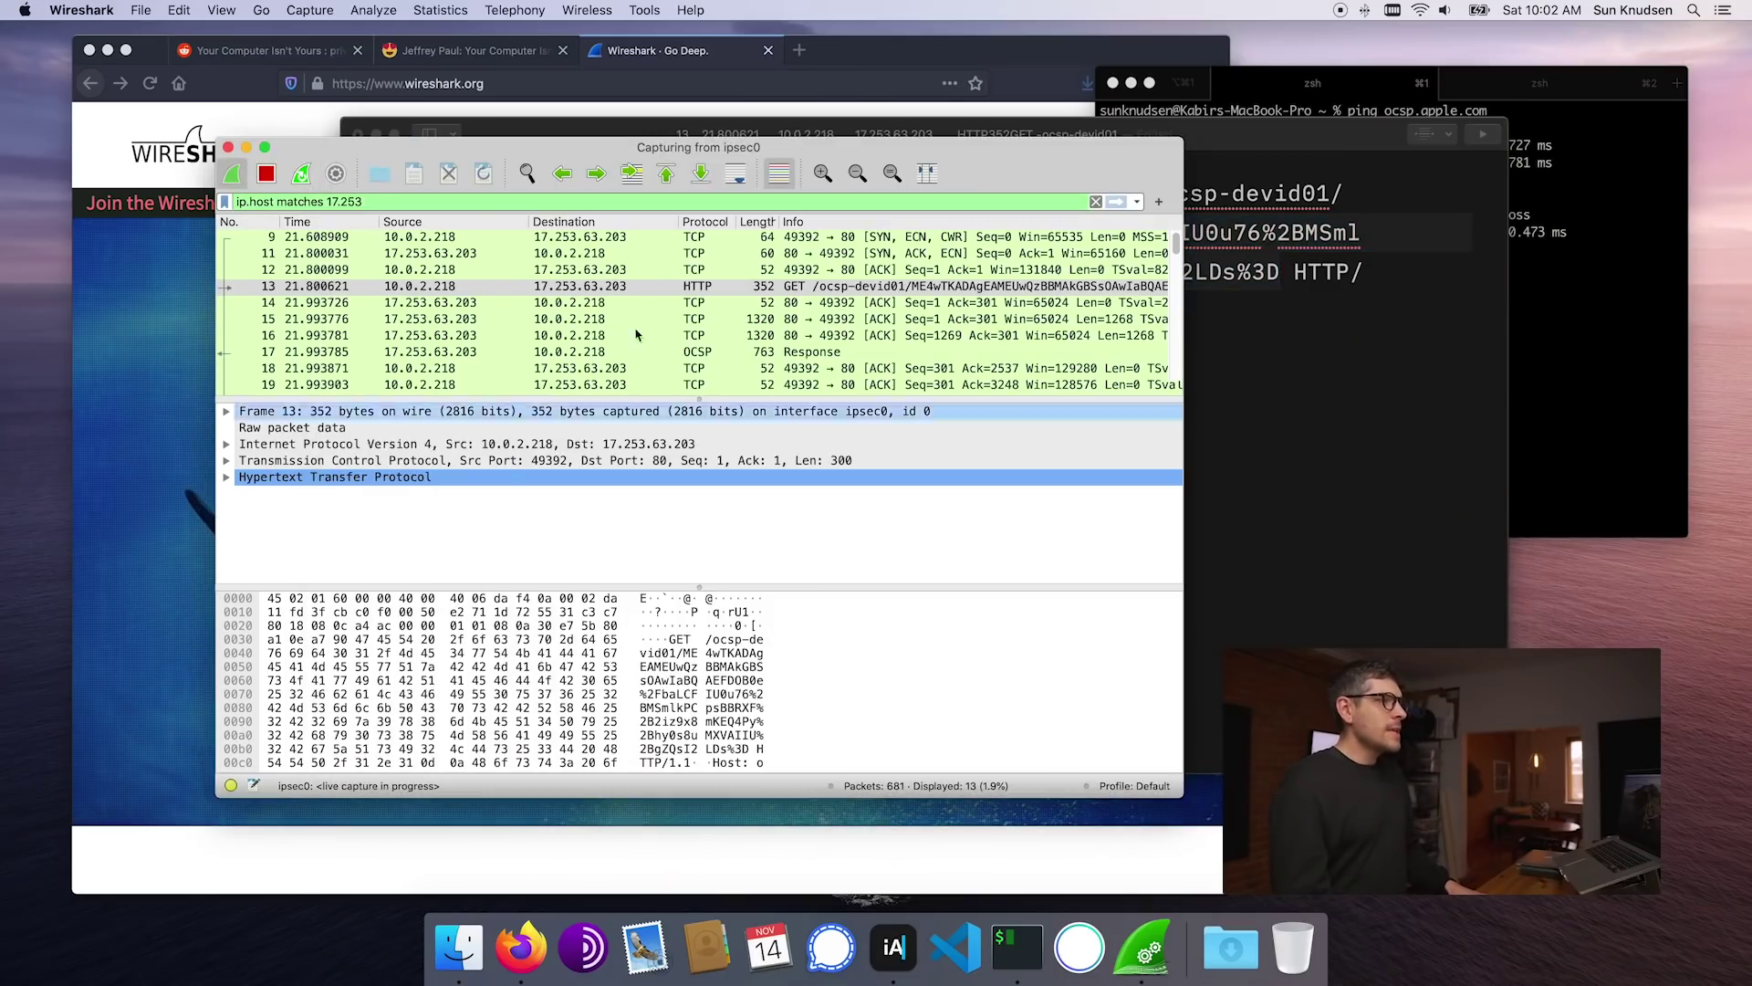
# Step: Return to Wireshark and review the list of filtered packets around the OCSP request
pyautogui.click(617, 274)
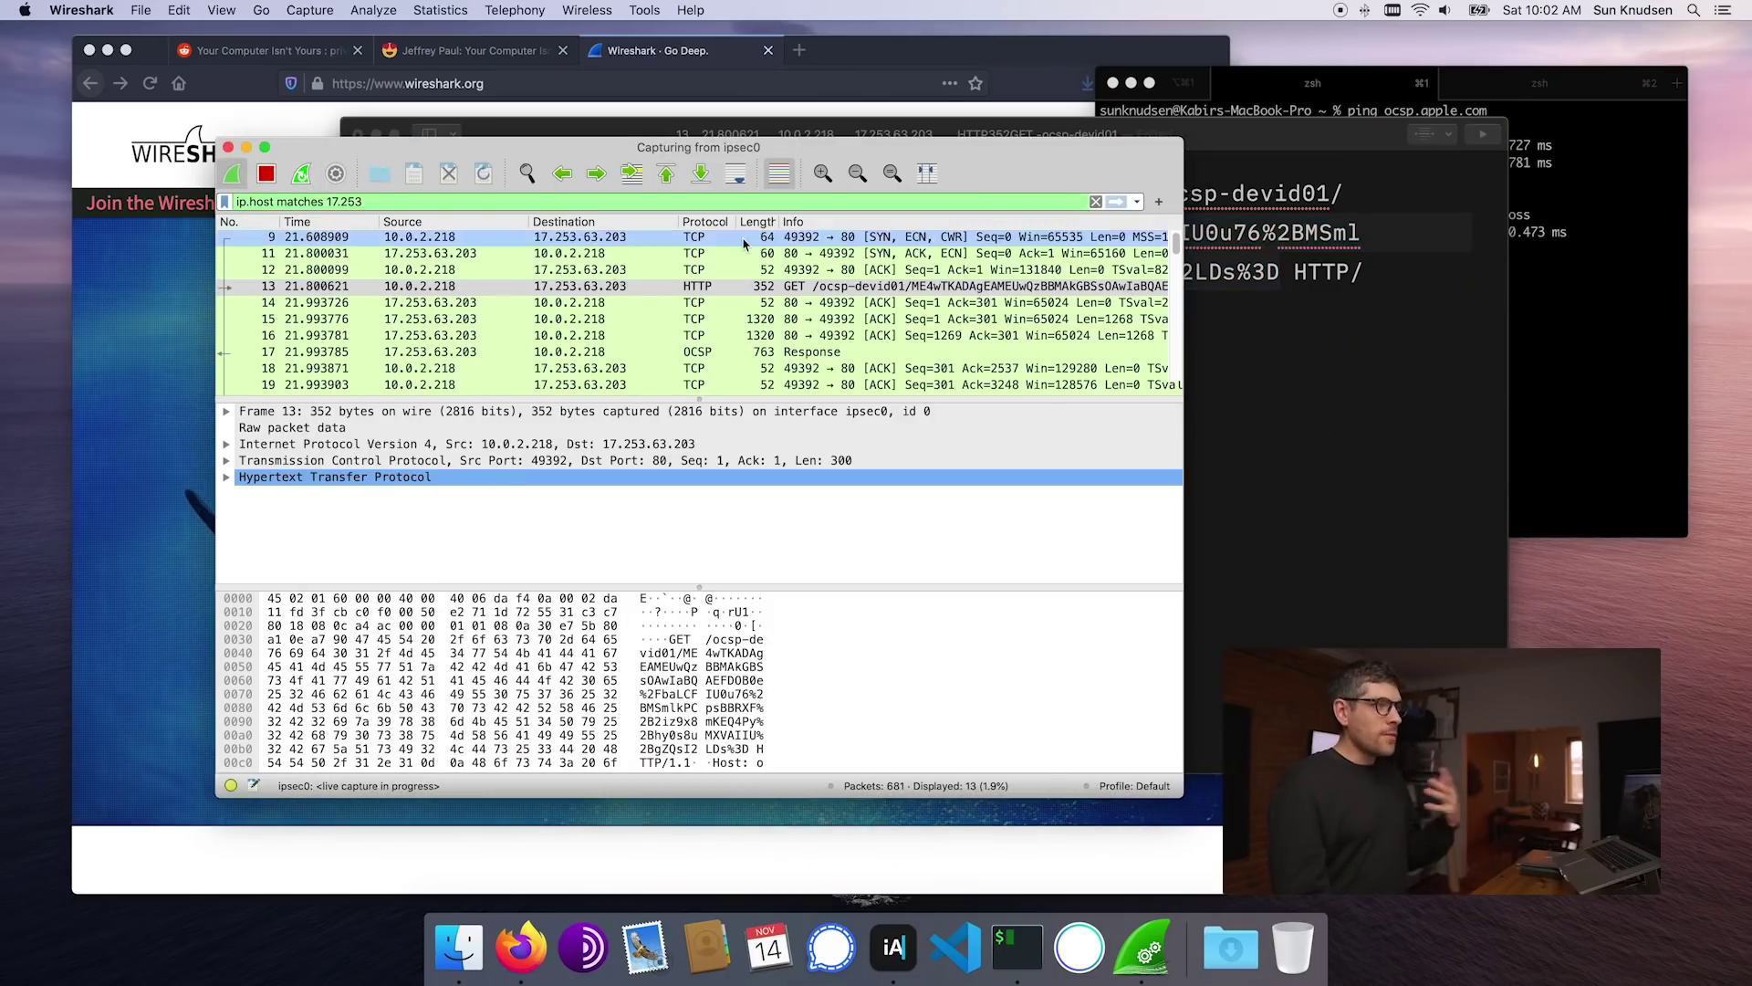
pyautogui.scroll(-3, 785, 321)
pyautogui.click(786, 321)
pyautogui.scroll(2, 786, 321)
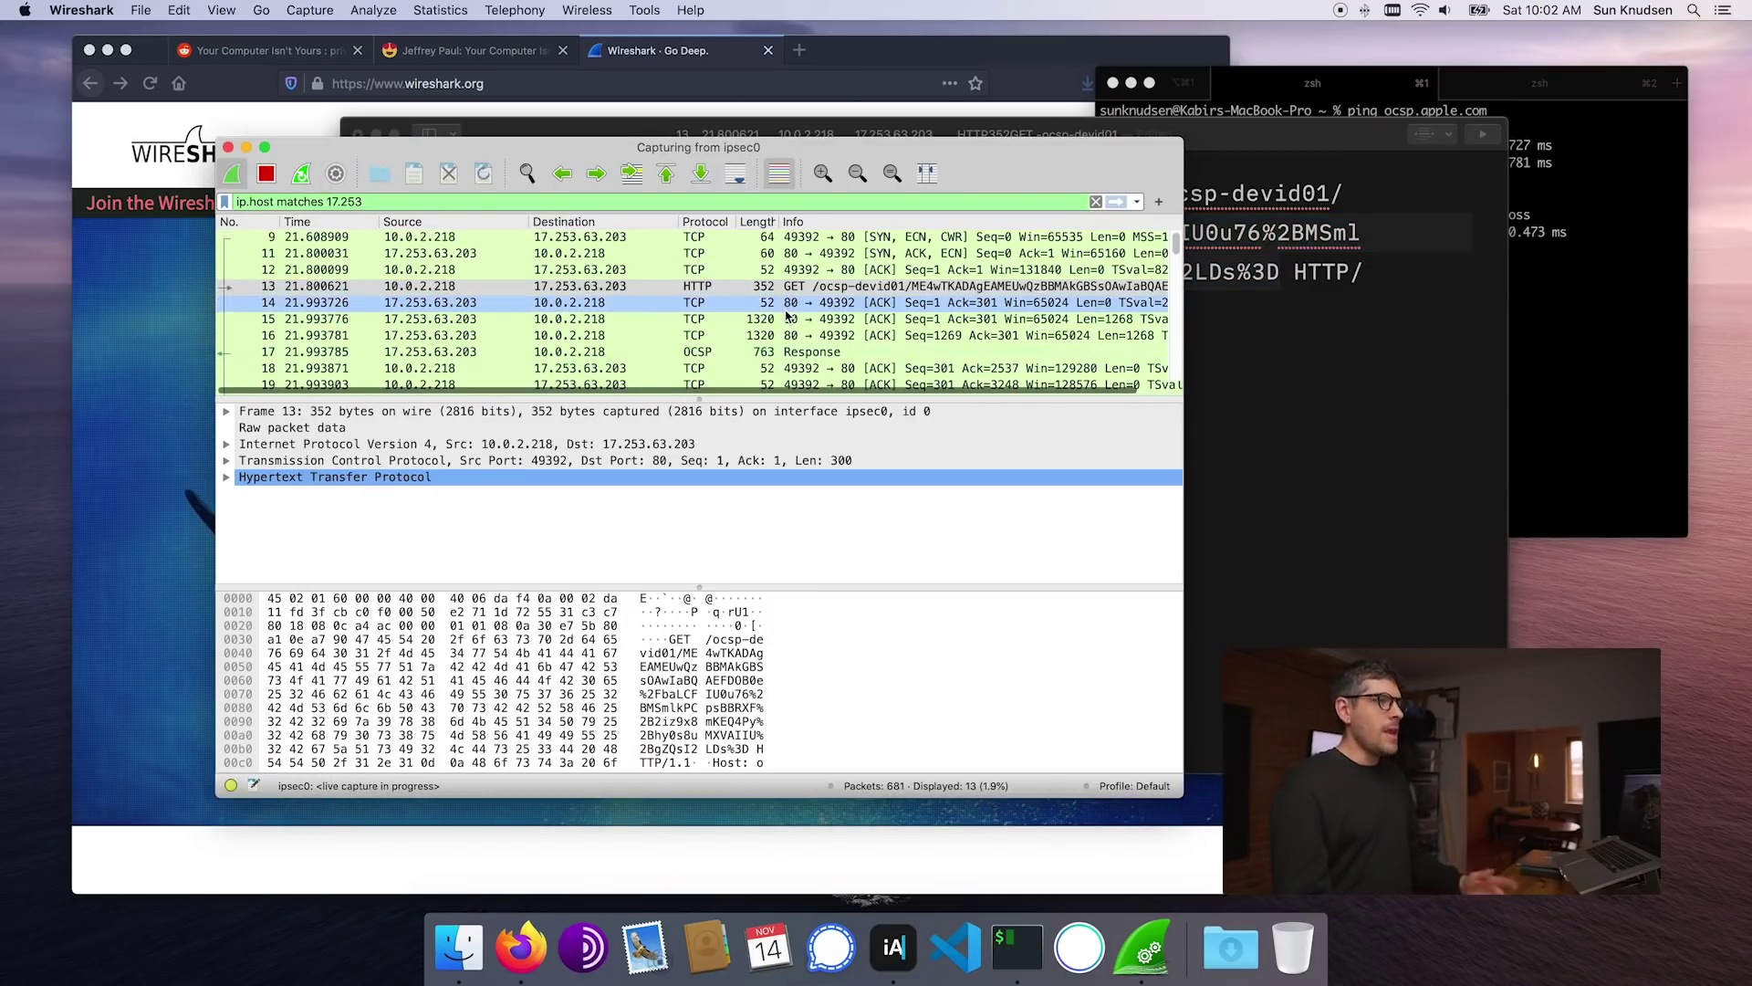
# Step: Show the terminal tab with the prepared hosts command, and open a new terminal window placed over the Wireshark window
pyautogui.click(1516, 138)
pyautogui.click(1511, 84)
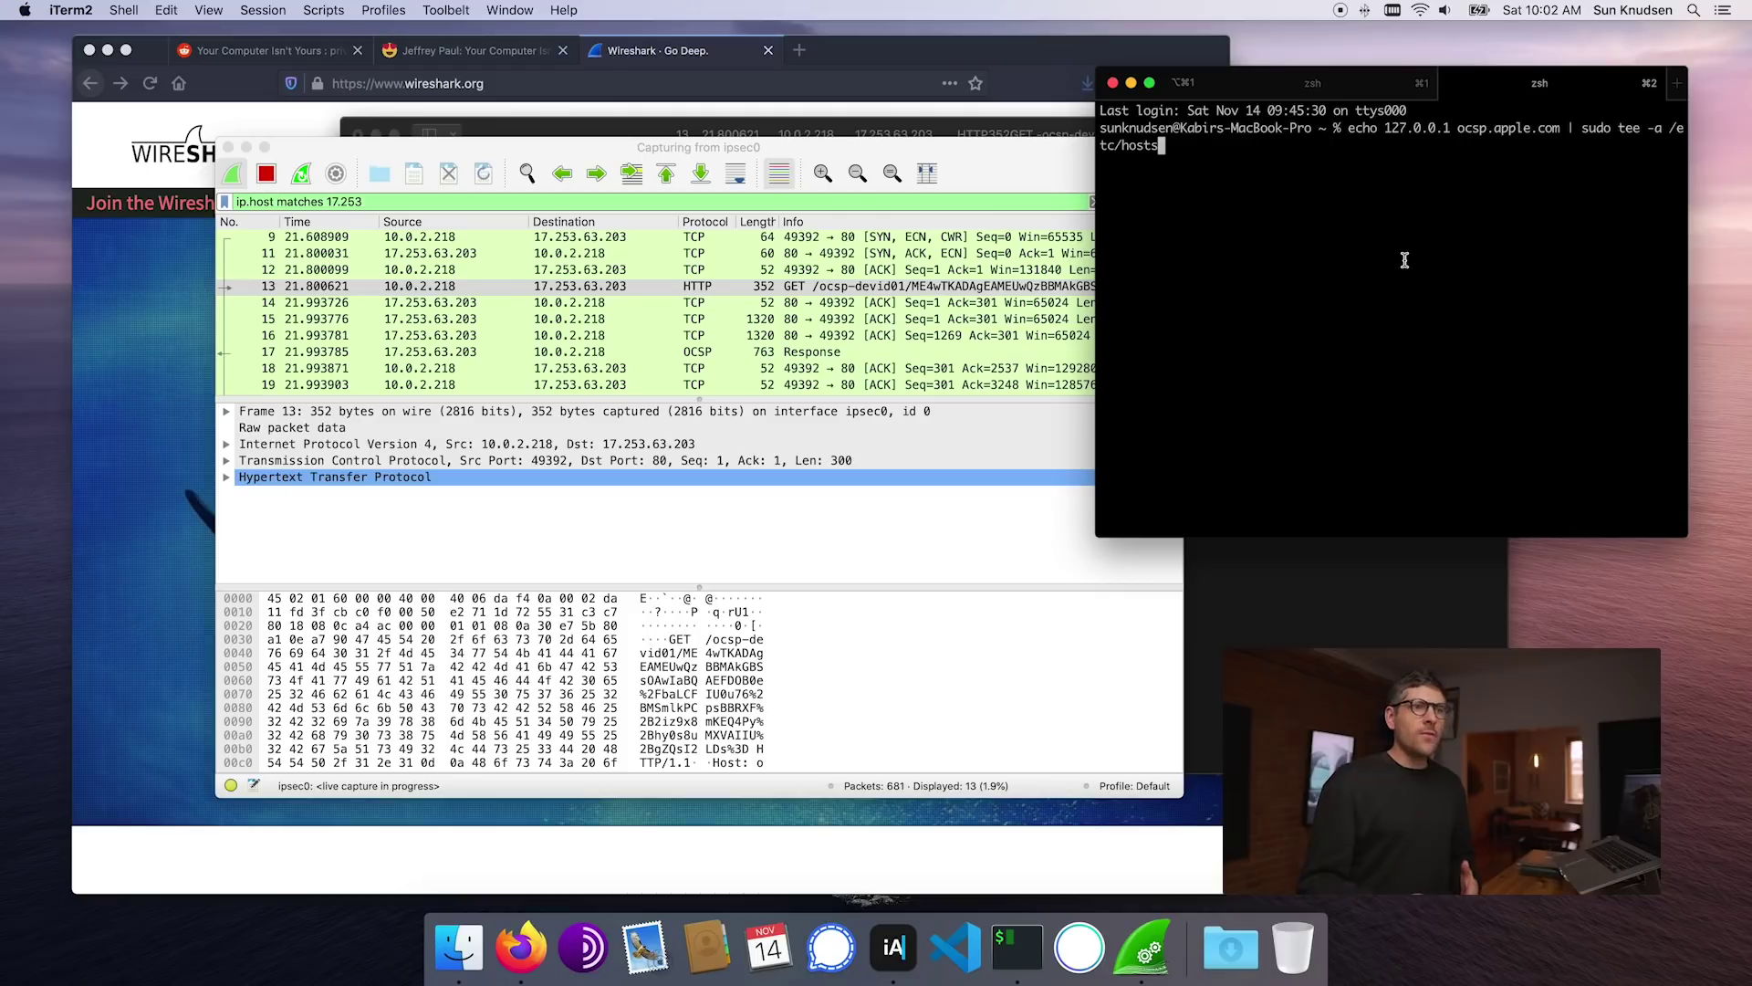
pyautogui.press('super+n')
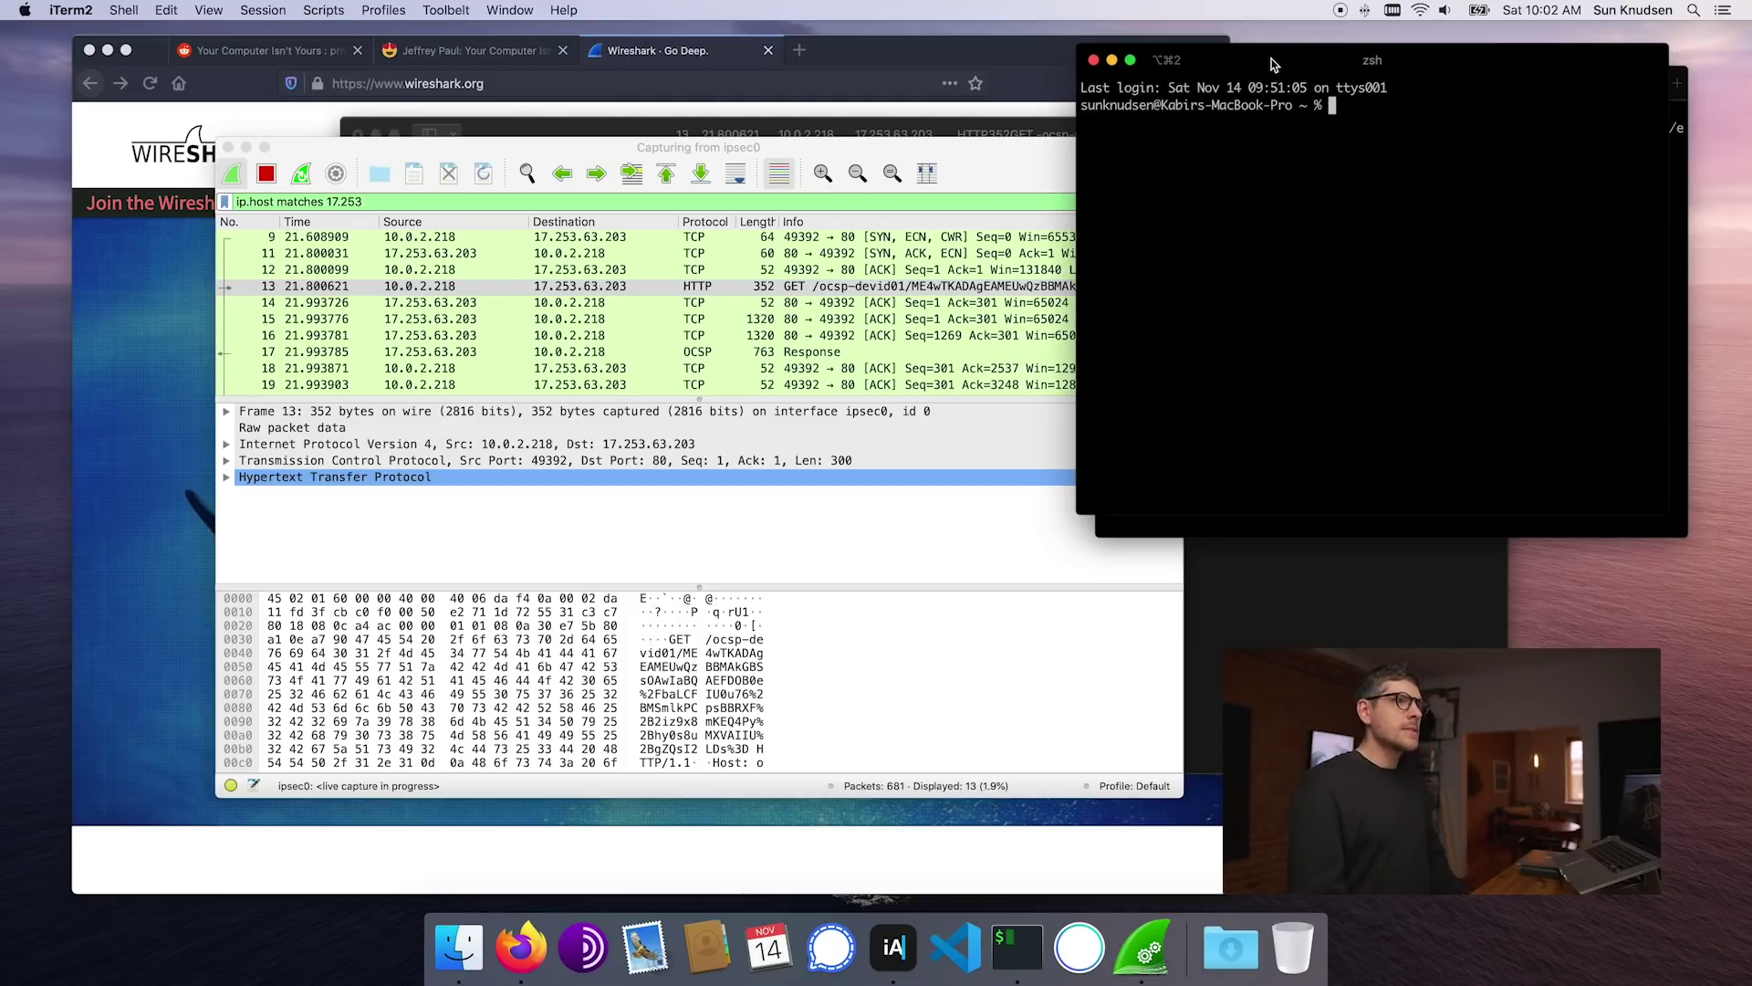
pyautogui.moveTo(1274, 64); pyautogui.dragTo(600, 207)
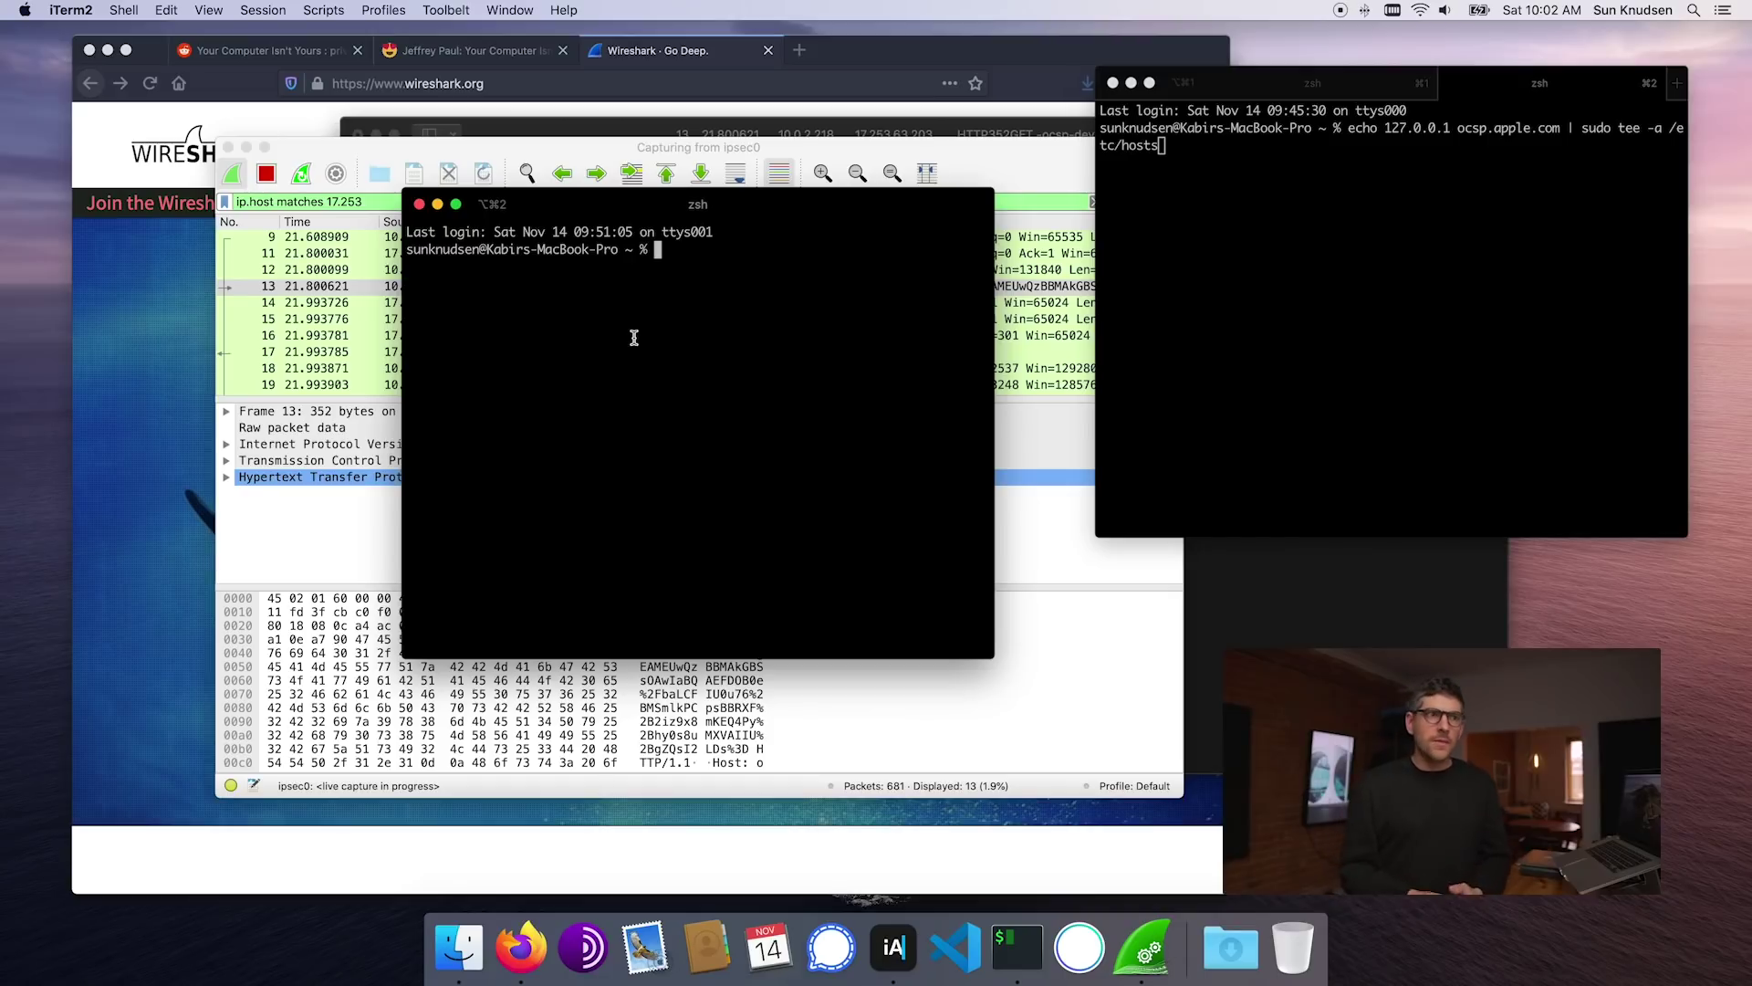
pyautogui.click(1473, 126)
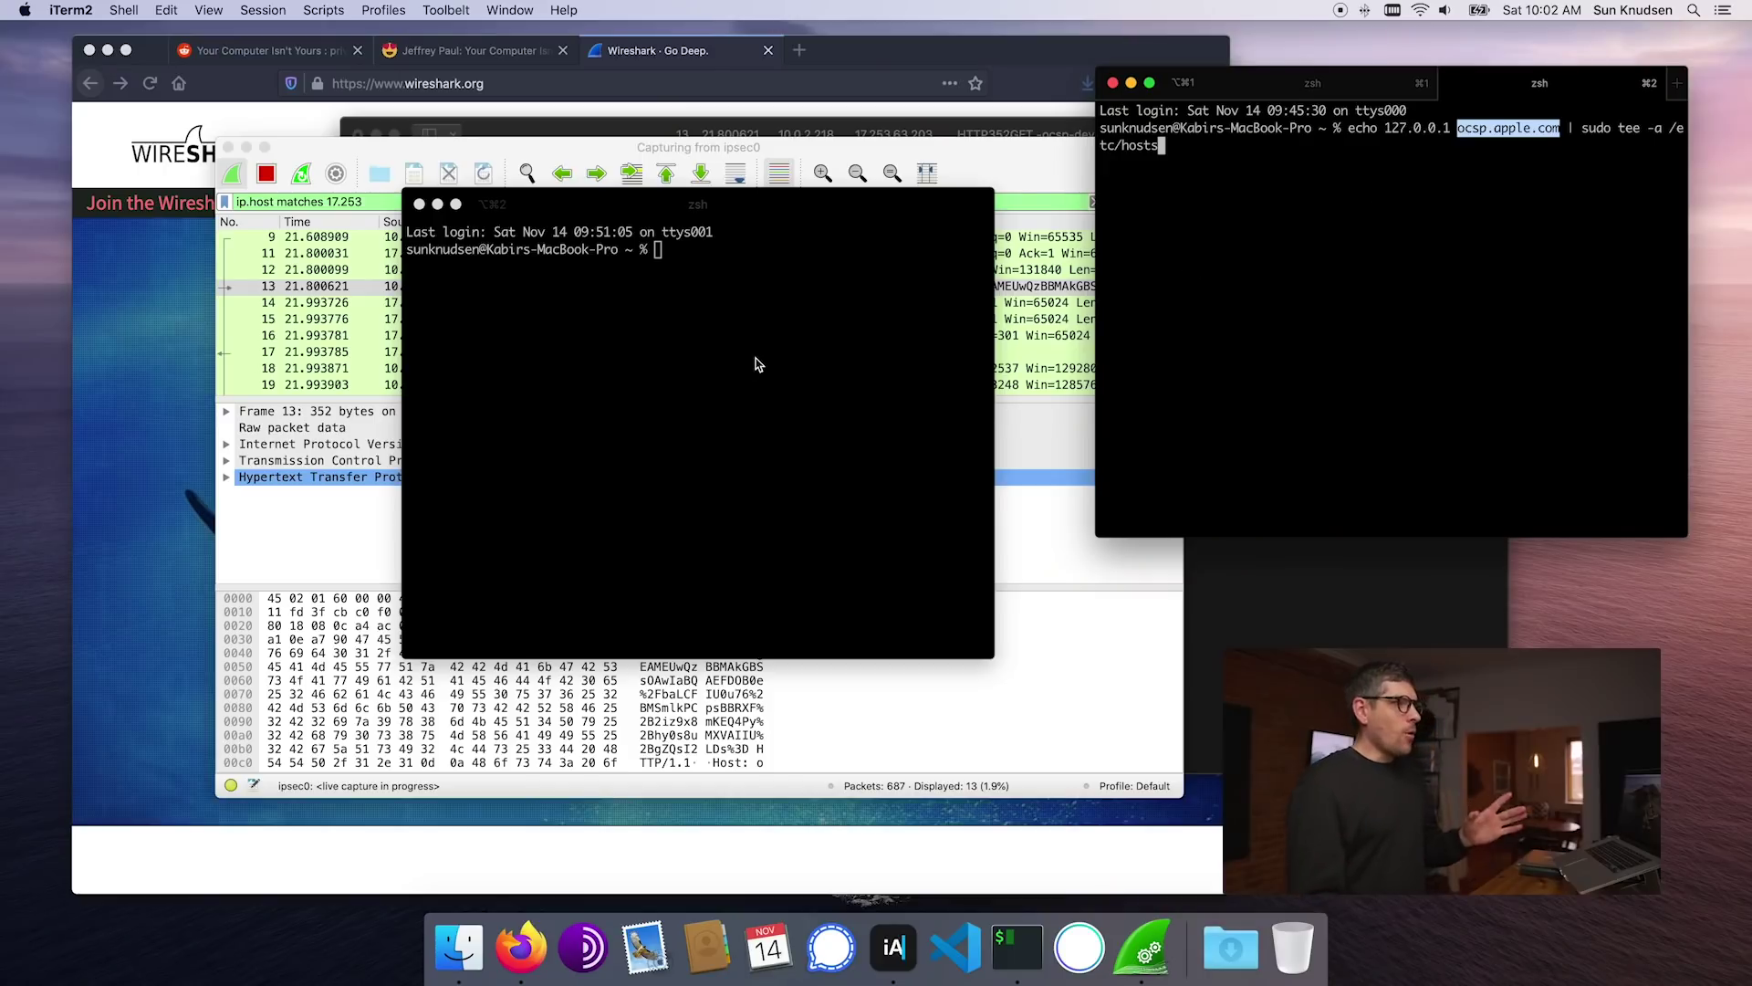
pyautogui.click(786, 358)
pyautogui.write('cd /')
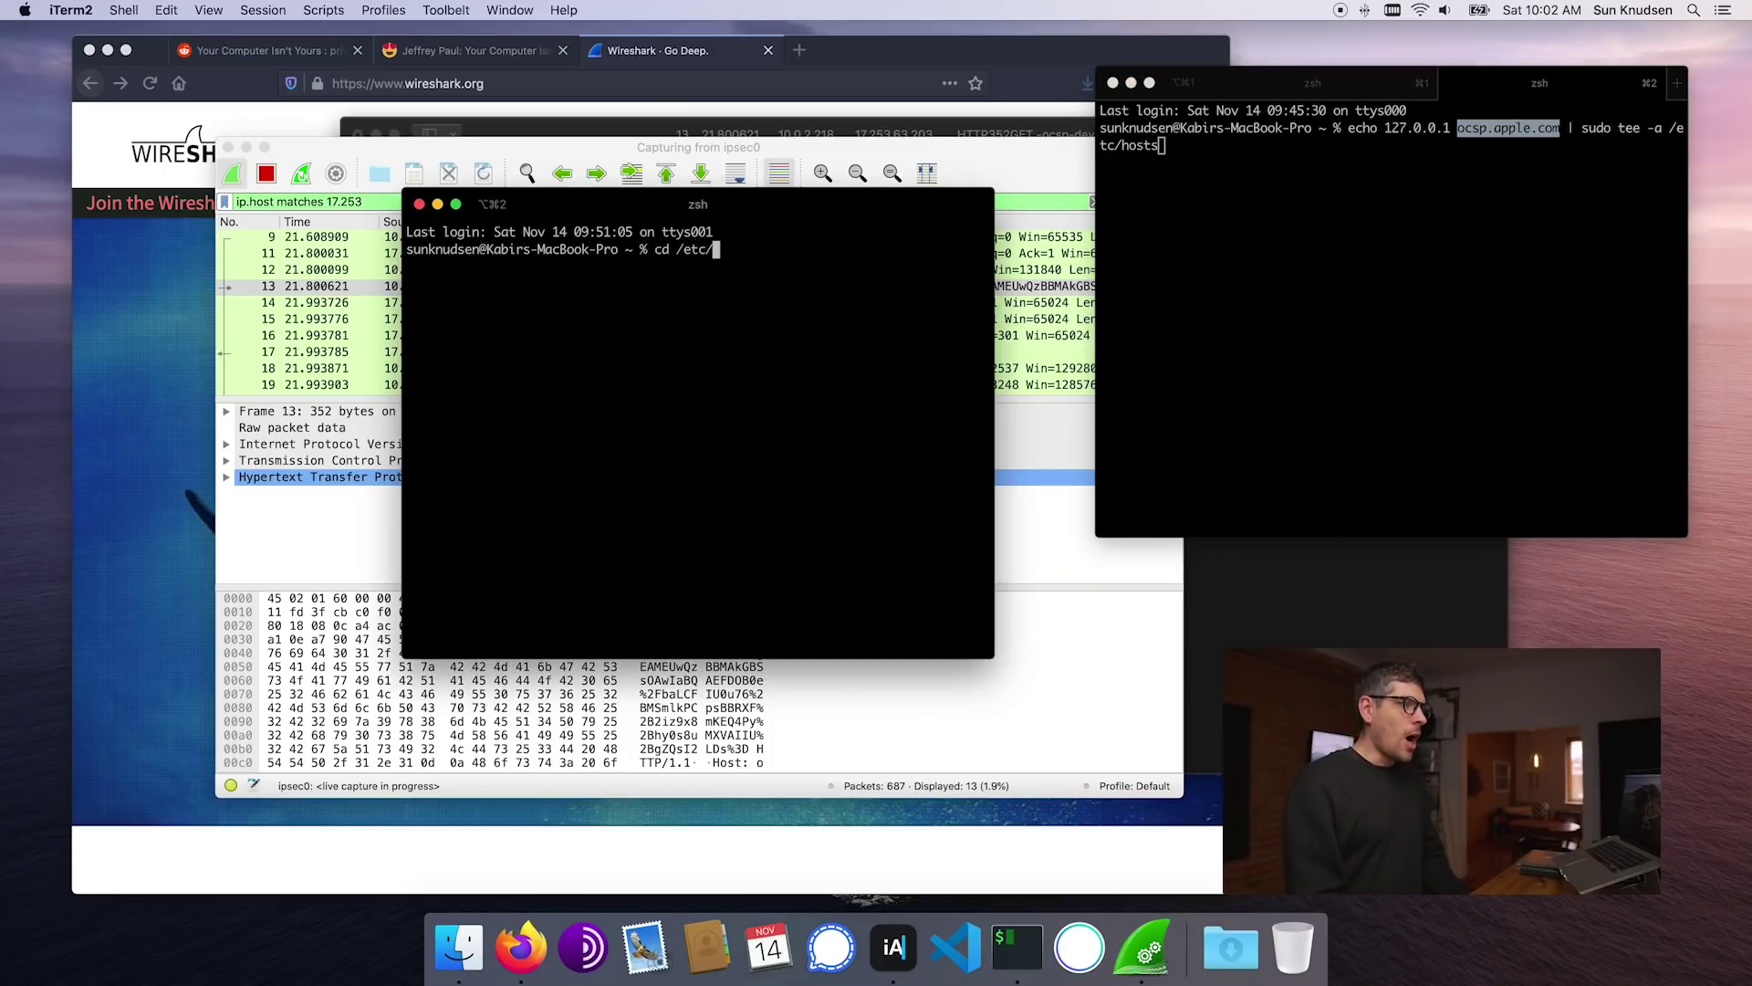
pyautogui.write('etc')
pyautogui.press('BackSpace')
pyautogui.press('BackSpace')
pyautogui.press('BackSpace')
pyautogui.press('BackSpace')
pyautogui.press('BackSpace')
pyautogui.press('BackSpace')
pyautogui.press('BackSpace')
# Step: Print the contents of /etc/hosts in the new terminal window
pyautogui.write('cat /etc/host')
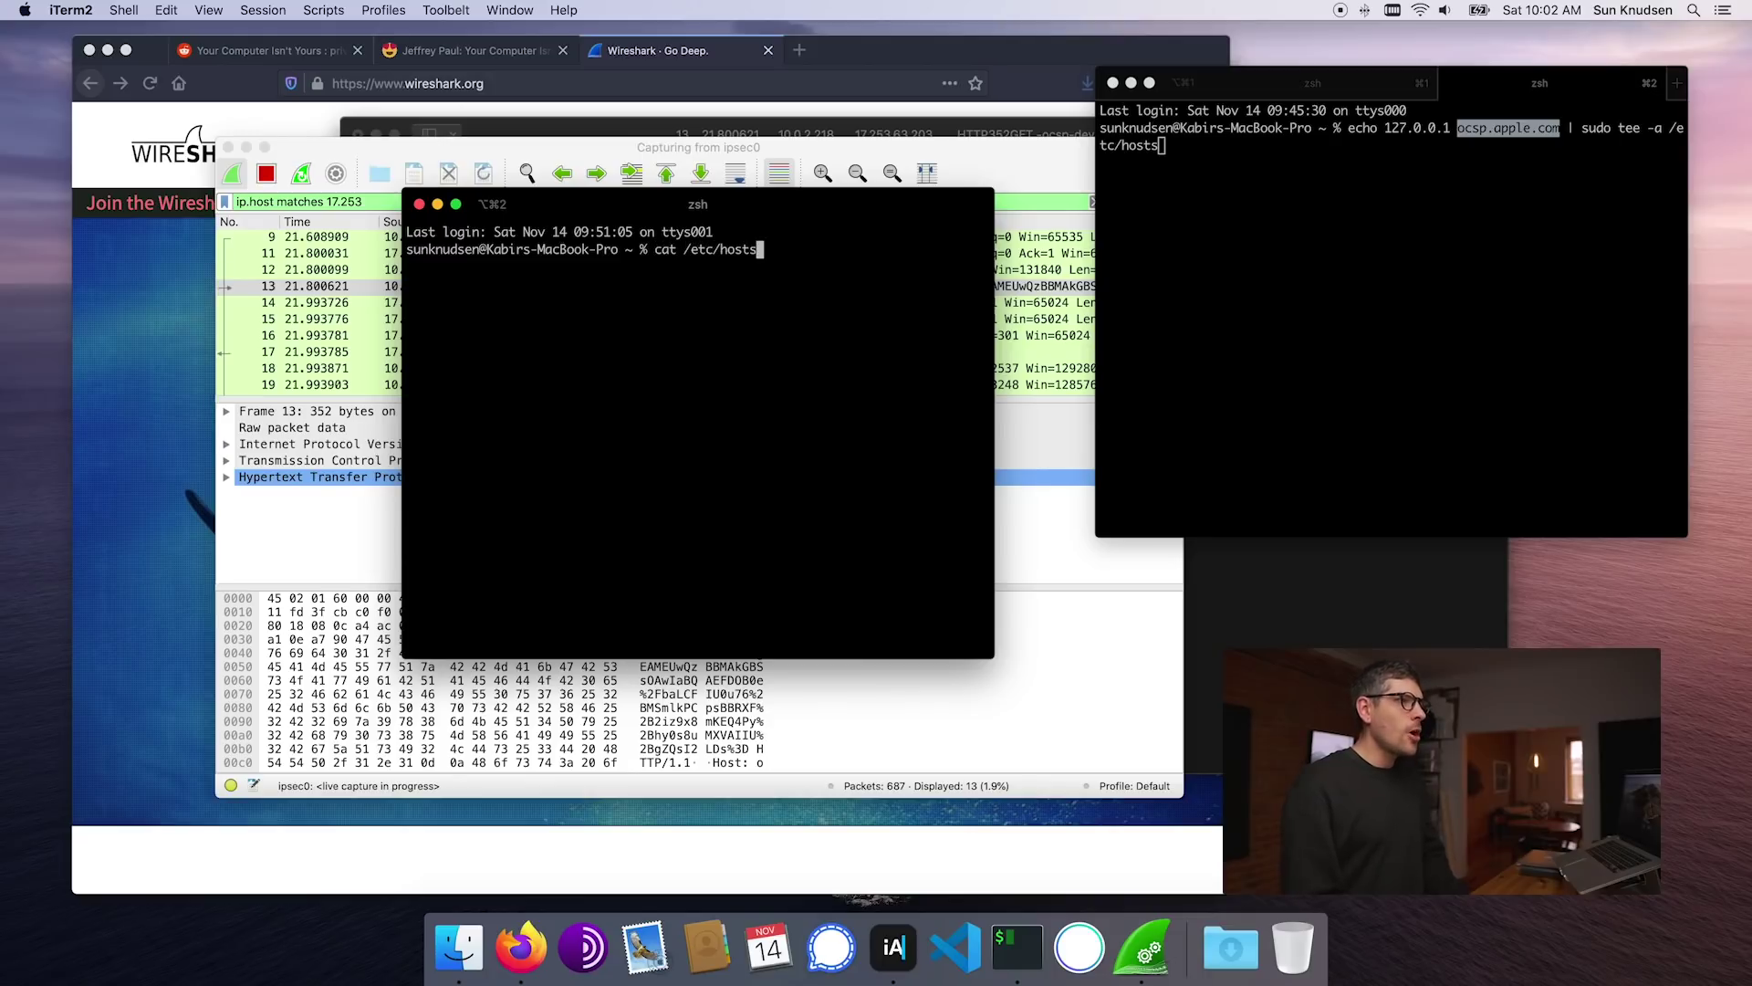
pyautogui.write('s')
pyautogui.press('Return')
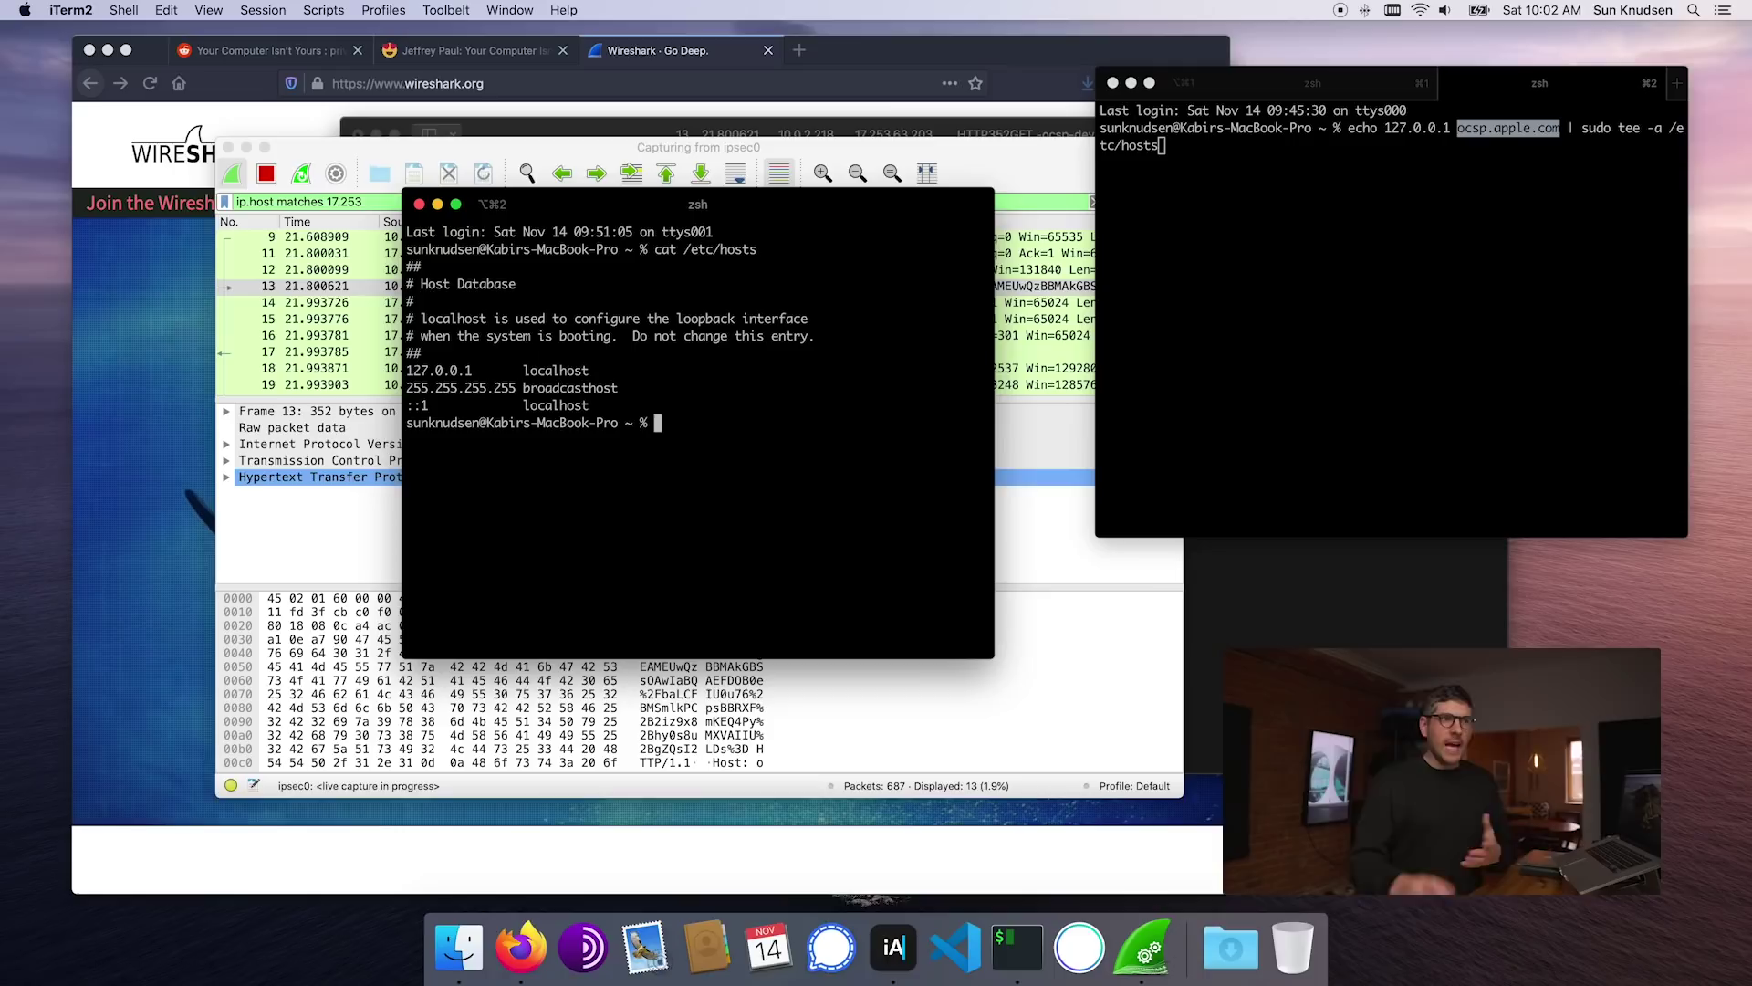
# Step: Append "127.0.0.1 ocsp.apple.com" to /etc/hosts using sudo tee -a, entering the account password, and print the file again
pyautogui.click(1386, 130)
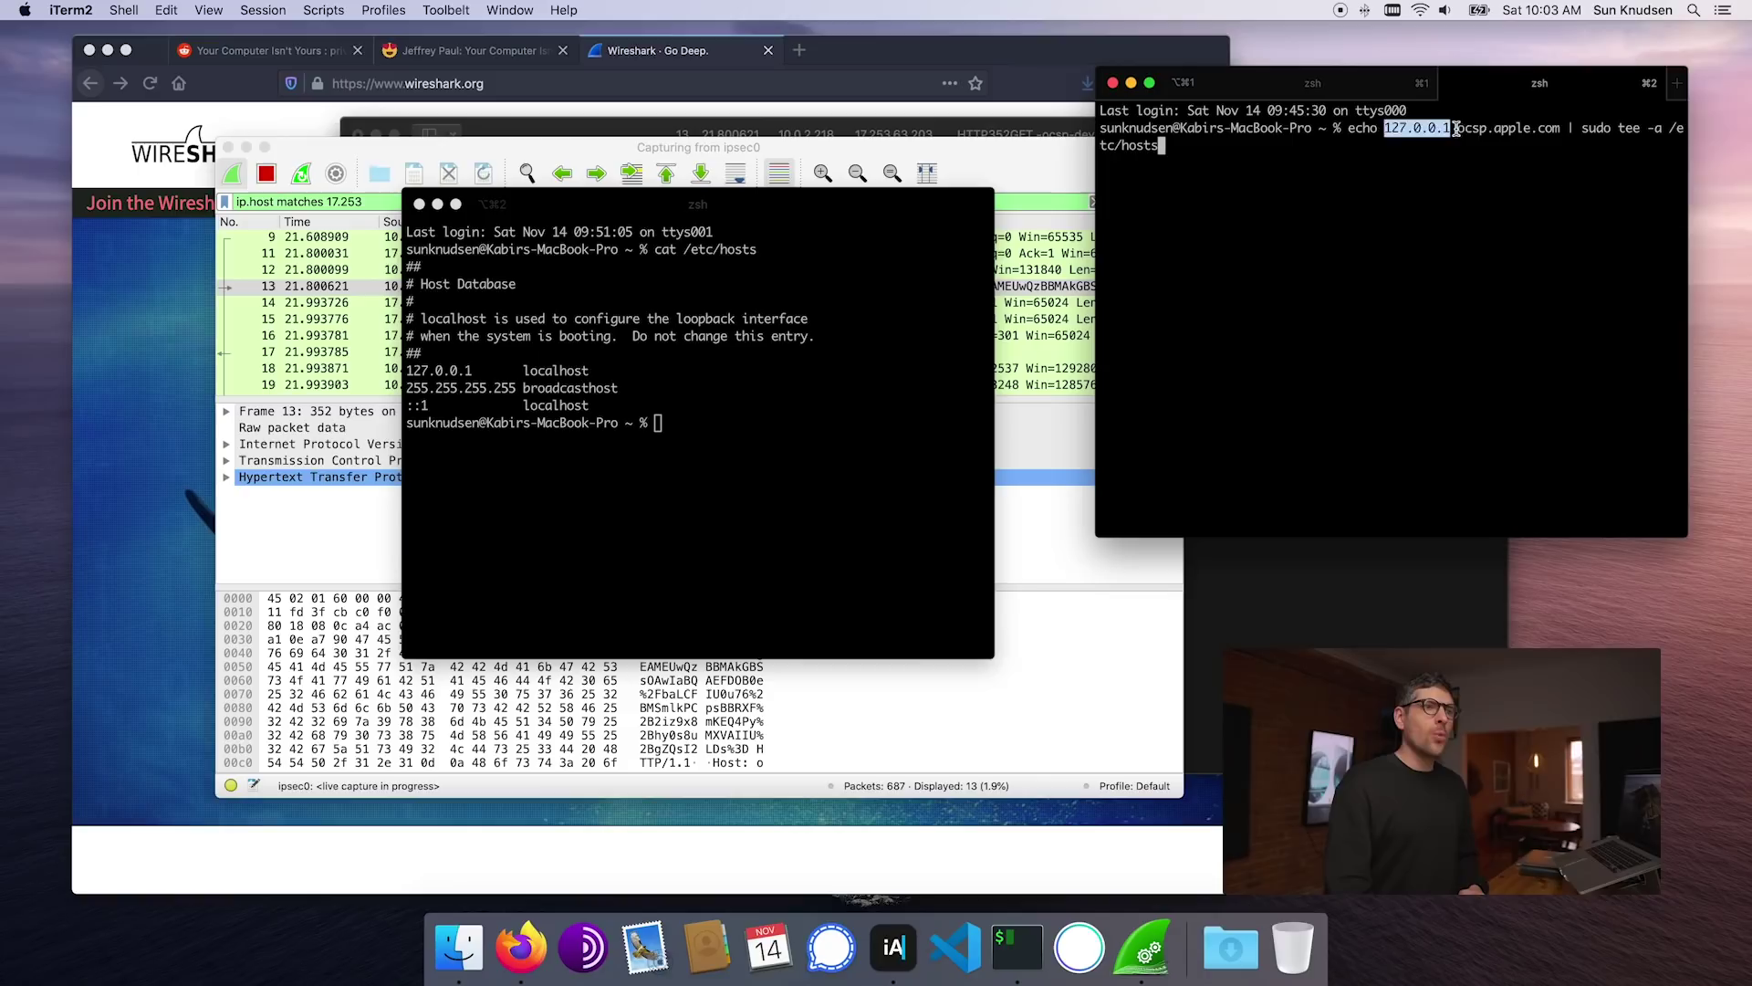
pyautogui.moveTo(1457, 128); pyautogui.dragTo(1561, 128)
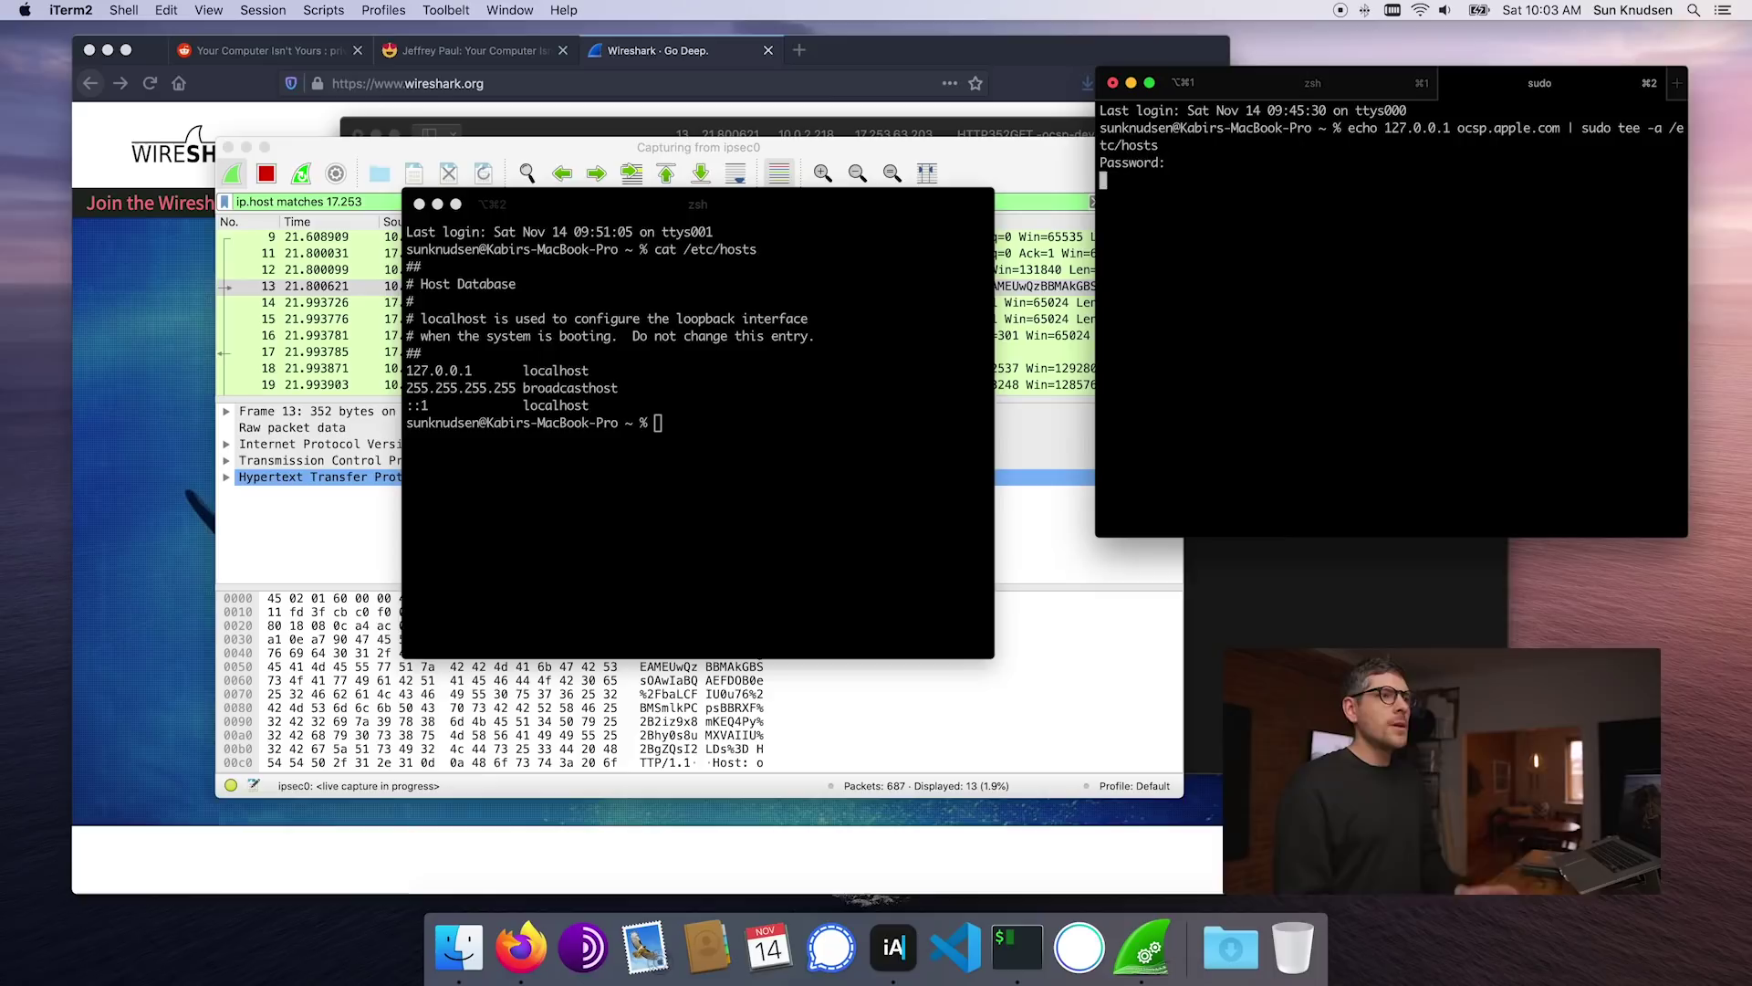
pyautogui.press('Return')
pyautogui.click(887, 449)
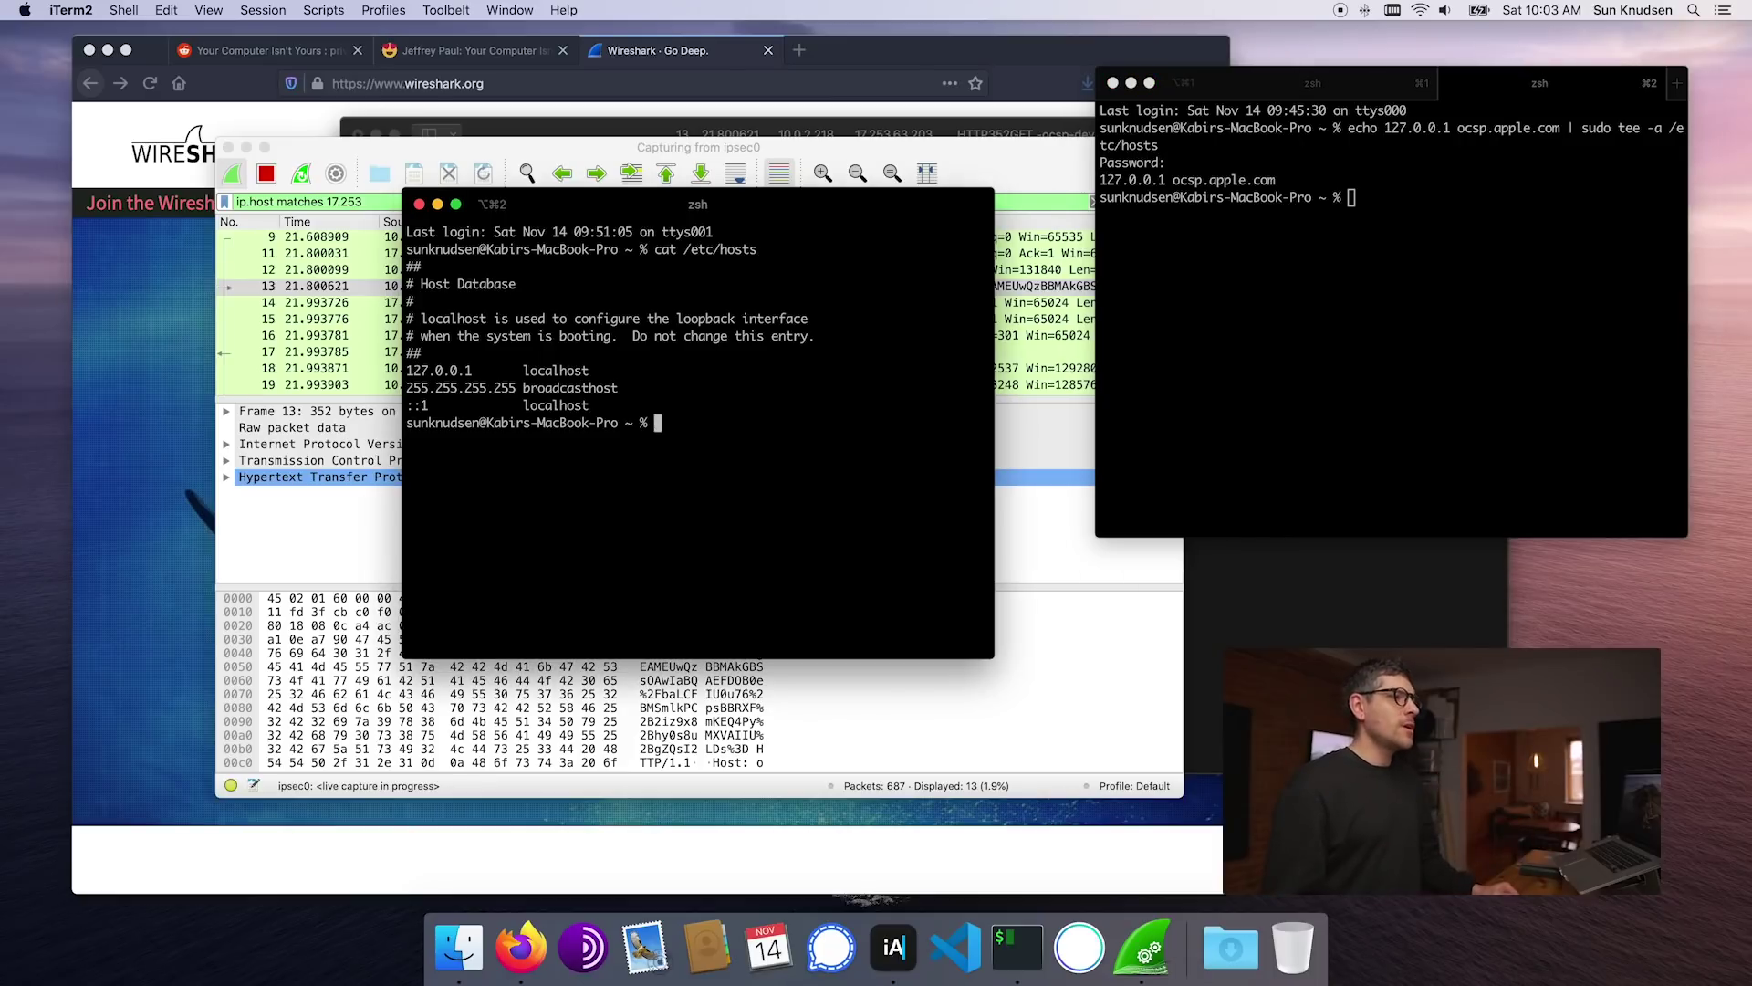
pyautogui.press('Return')
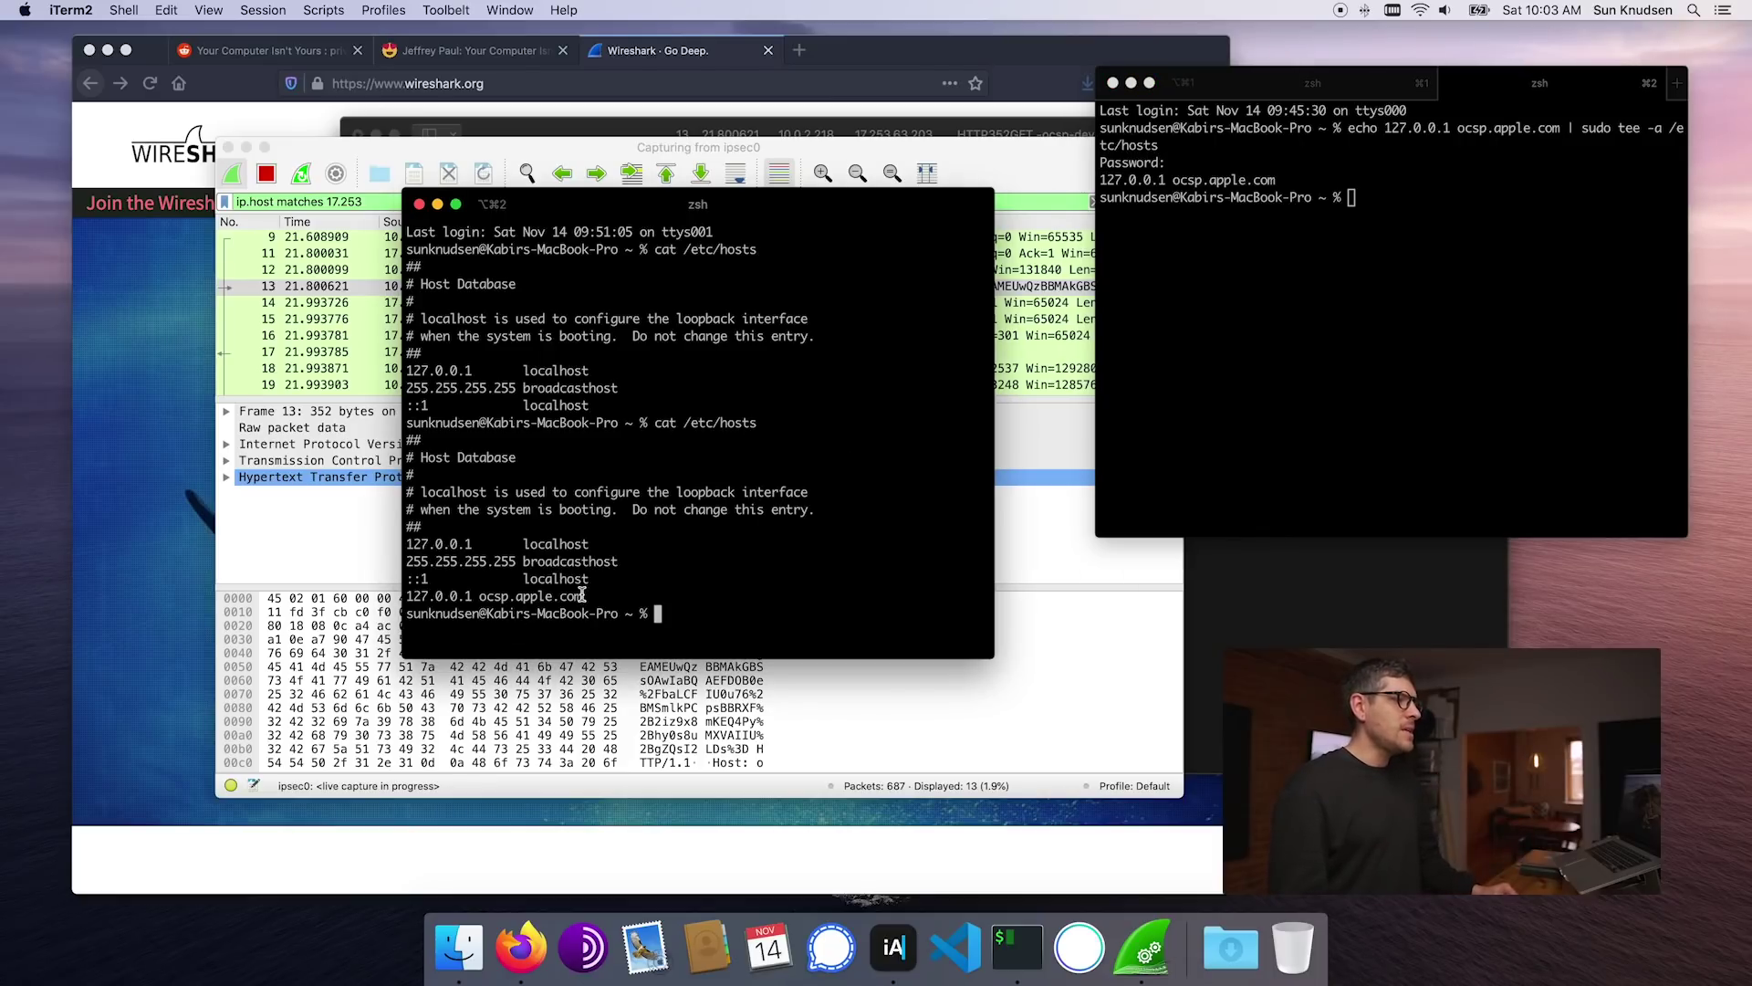
# Step: Stop the Wireshark capture, close it without saving, and start a fresh capture on ipsec0
pyautogui.click(1033, 469)
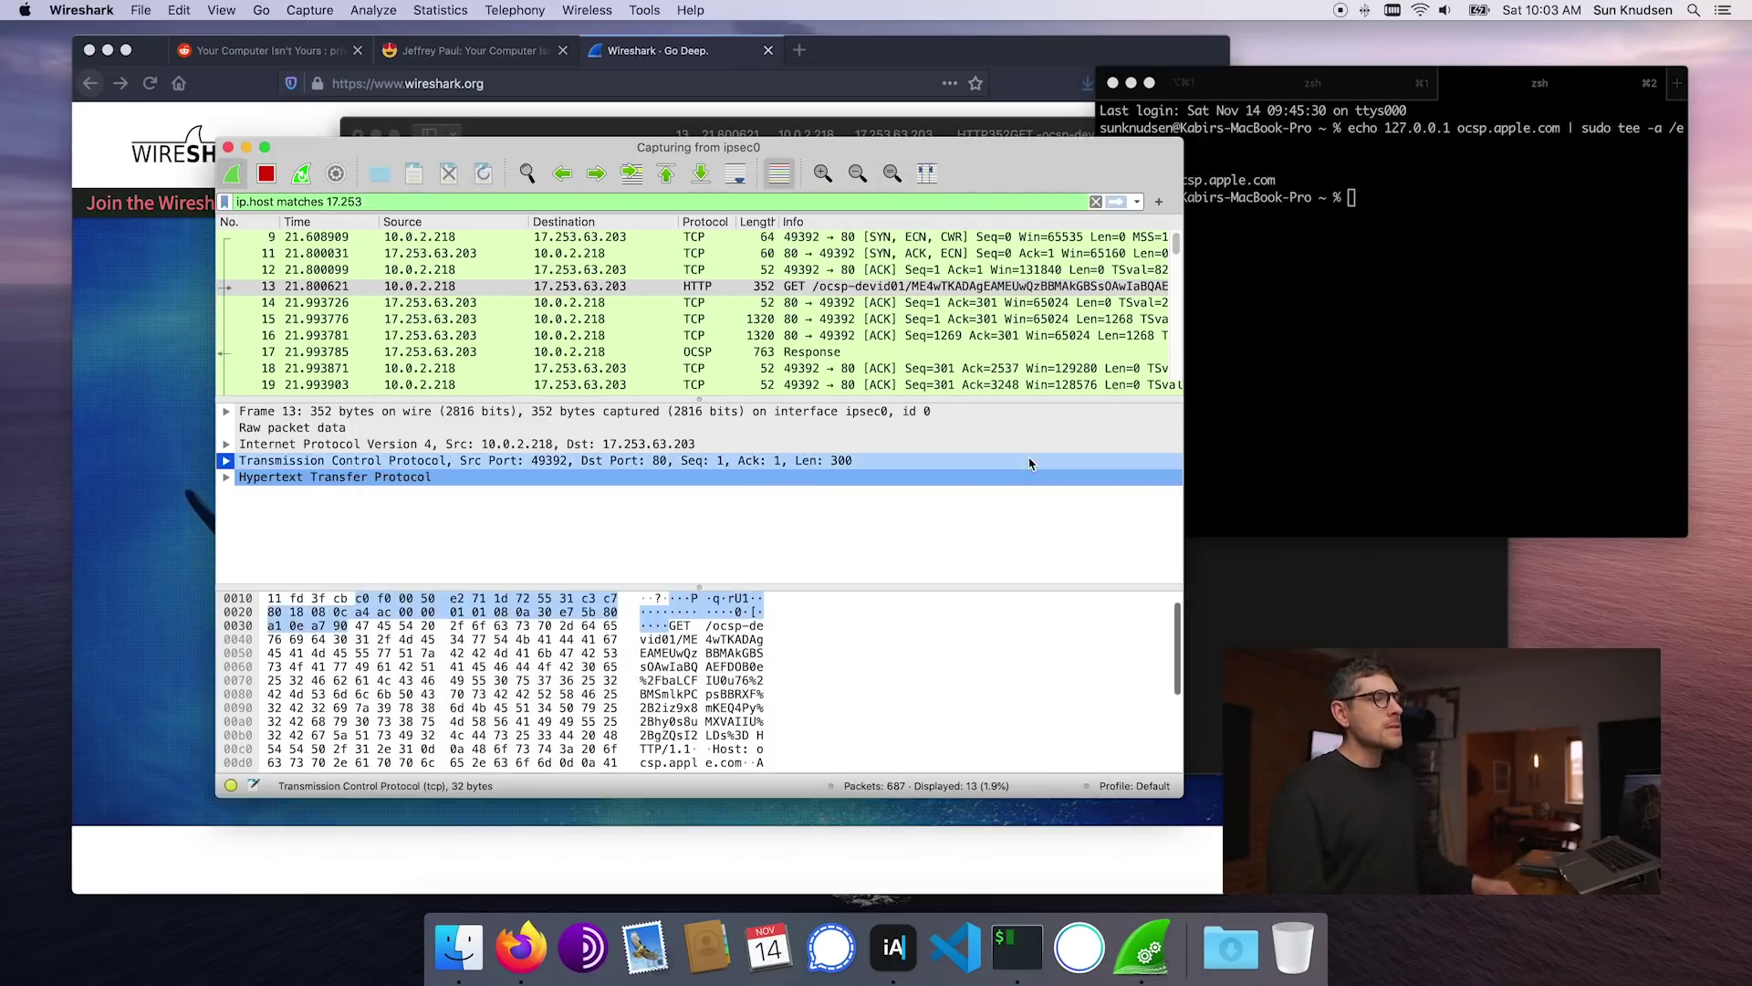
pyautogui.click(636, 370)
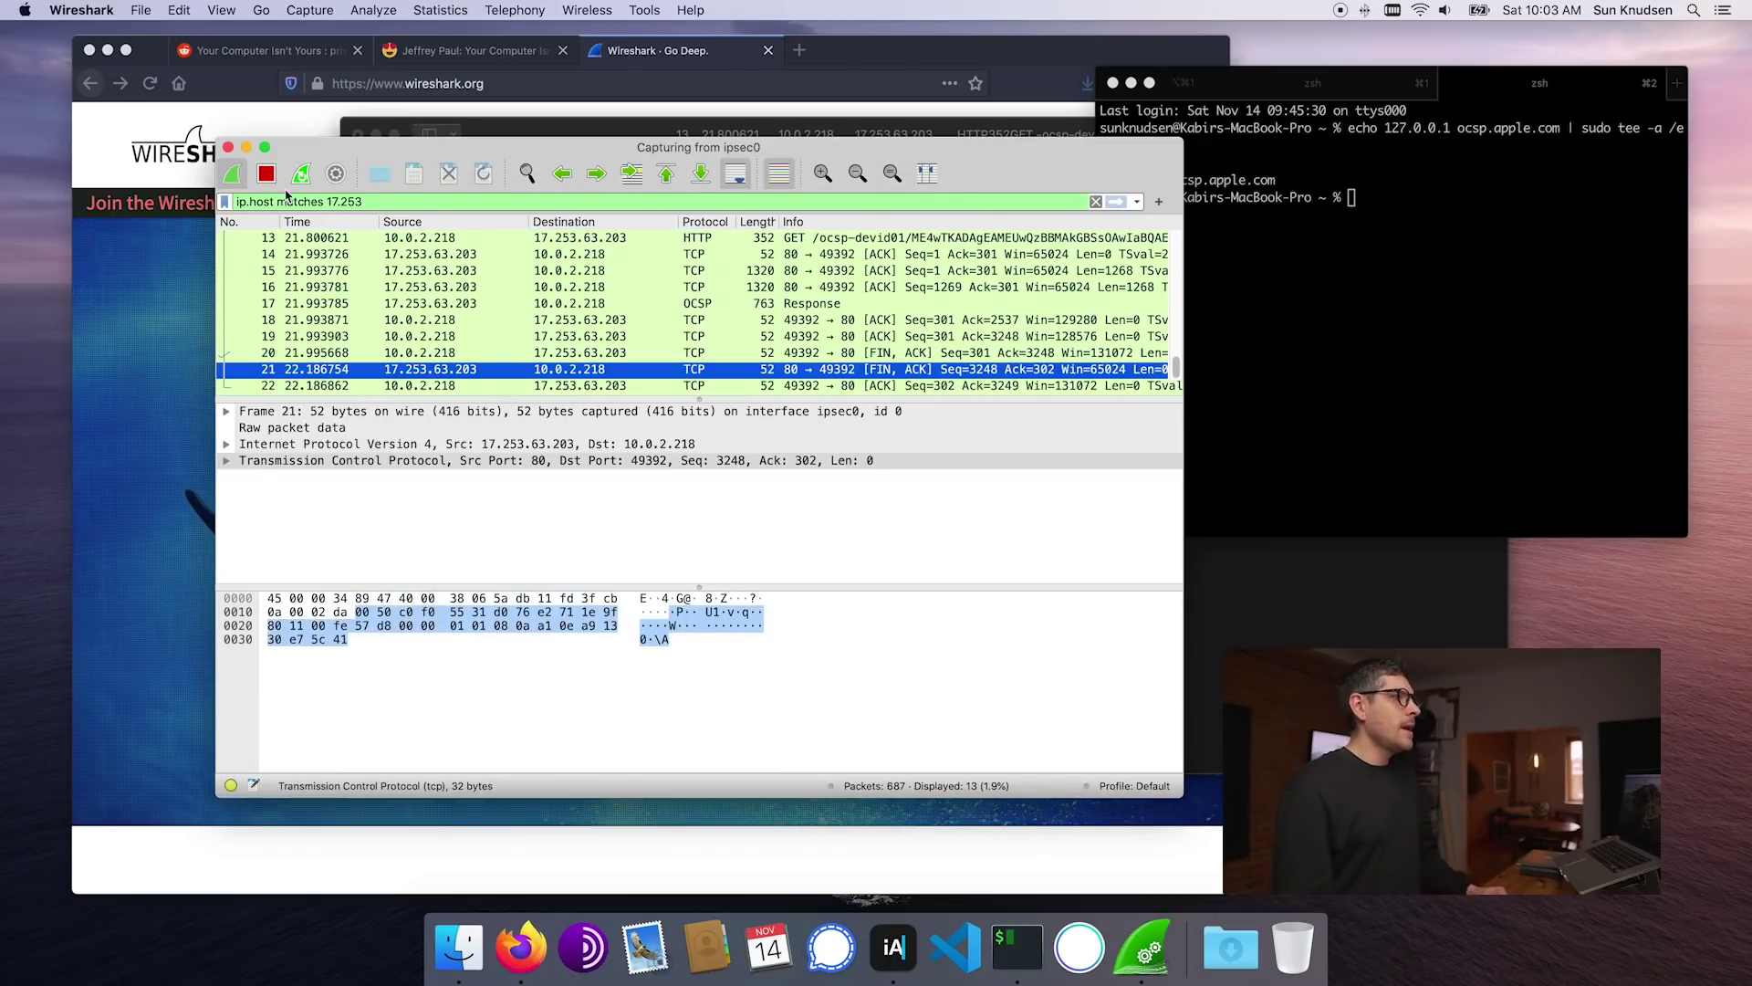
pyautogui.click(266, 174)
pyautogui.click(450, 175)
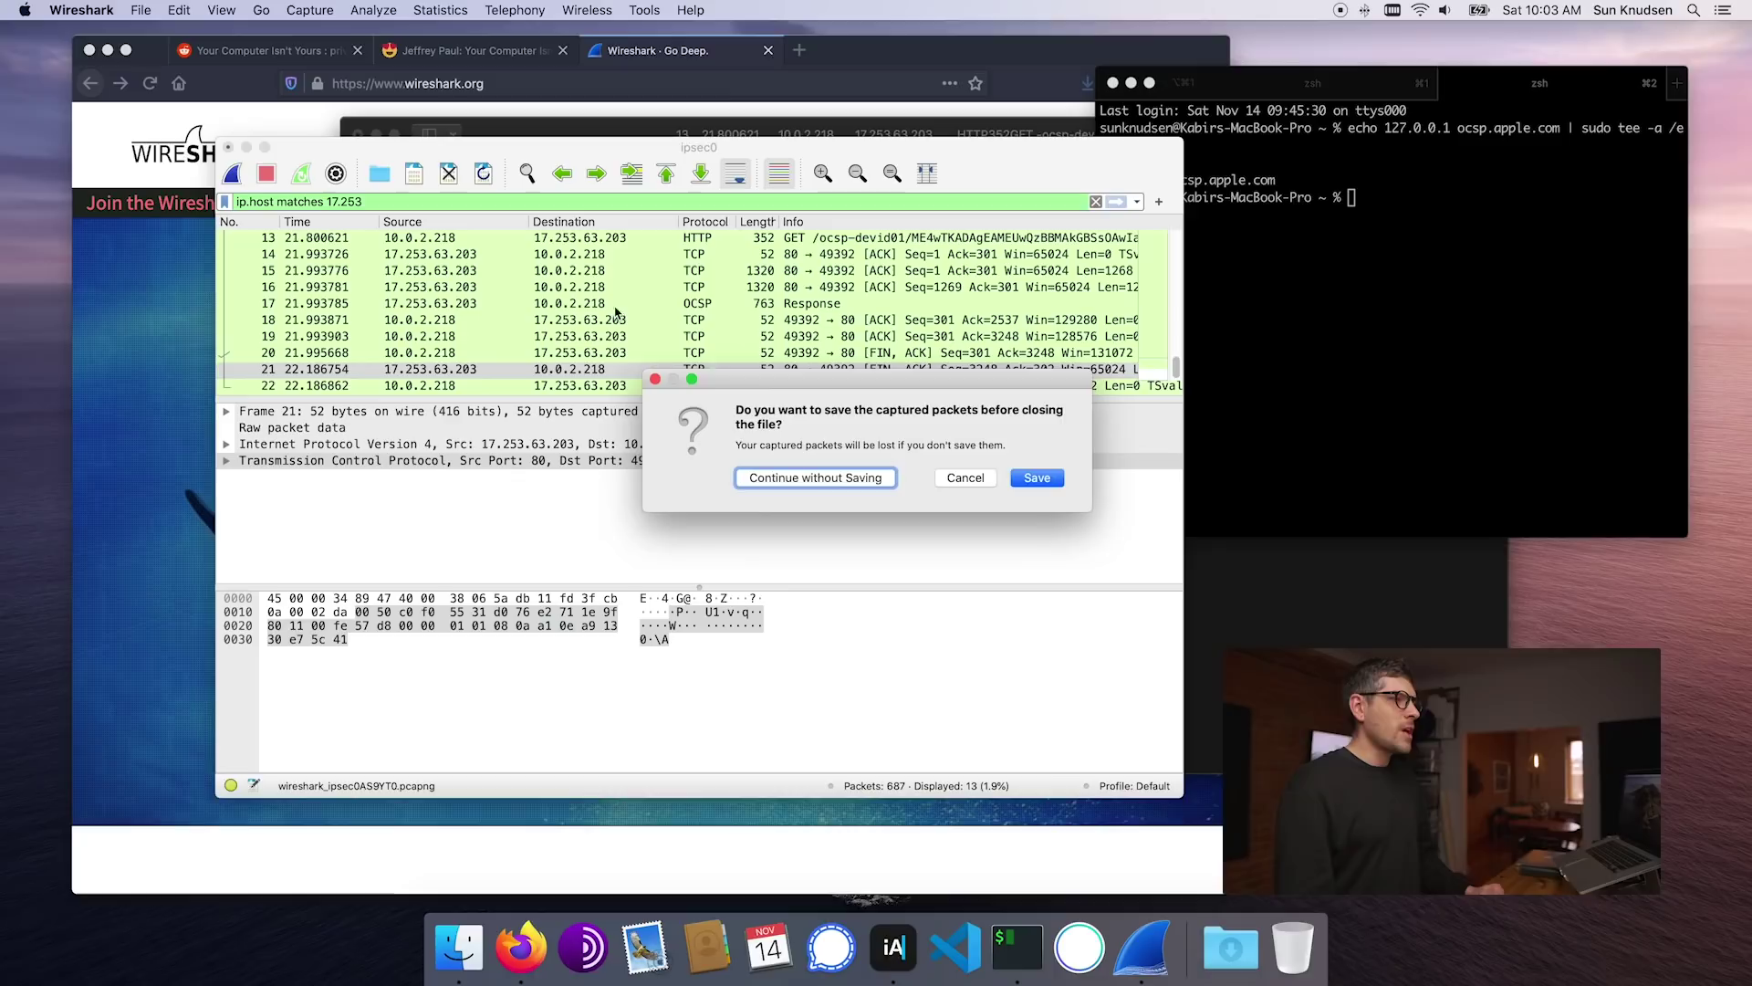
pyautogui.click(853, 481)
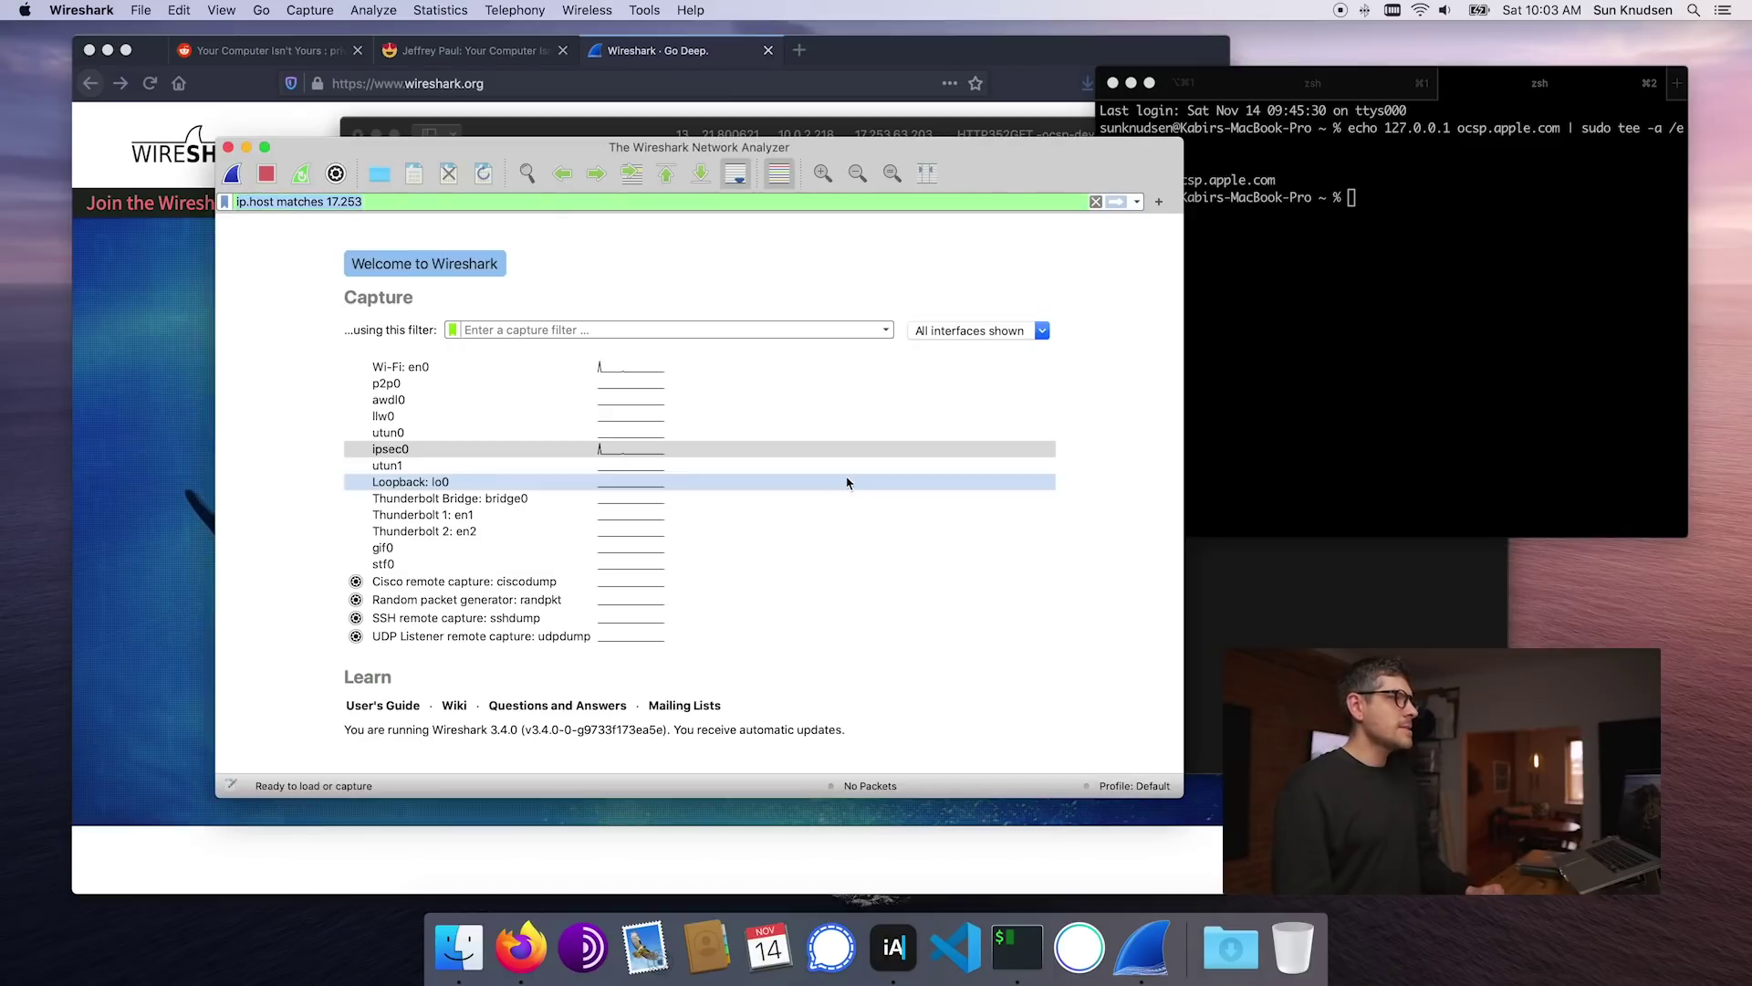
pyautogui.doubleClick(419, 449)
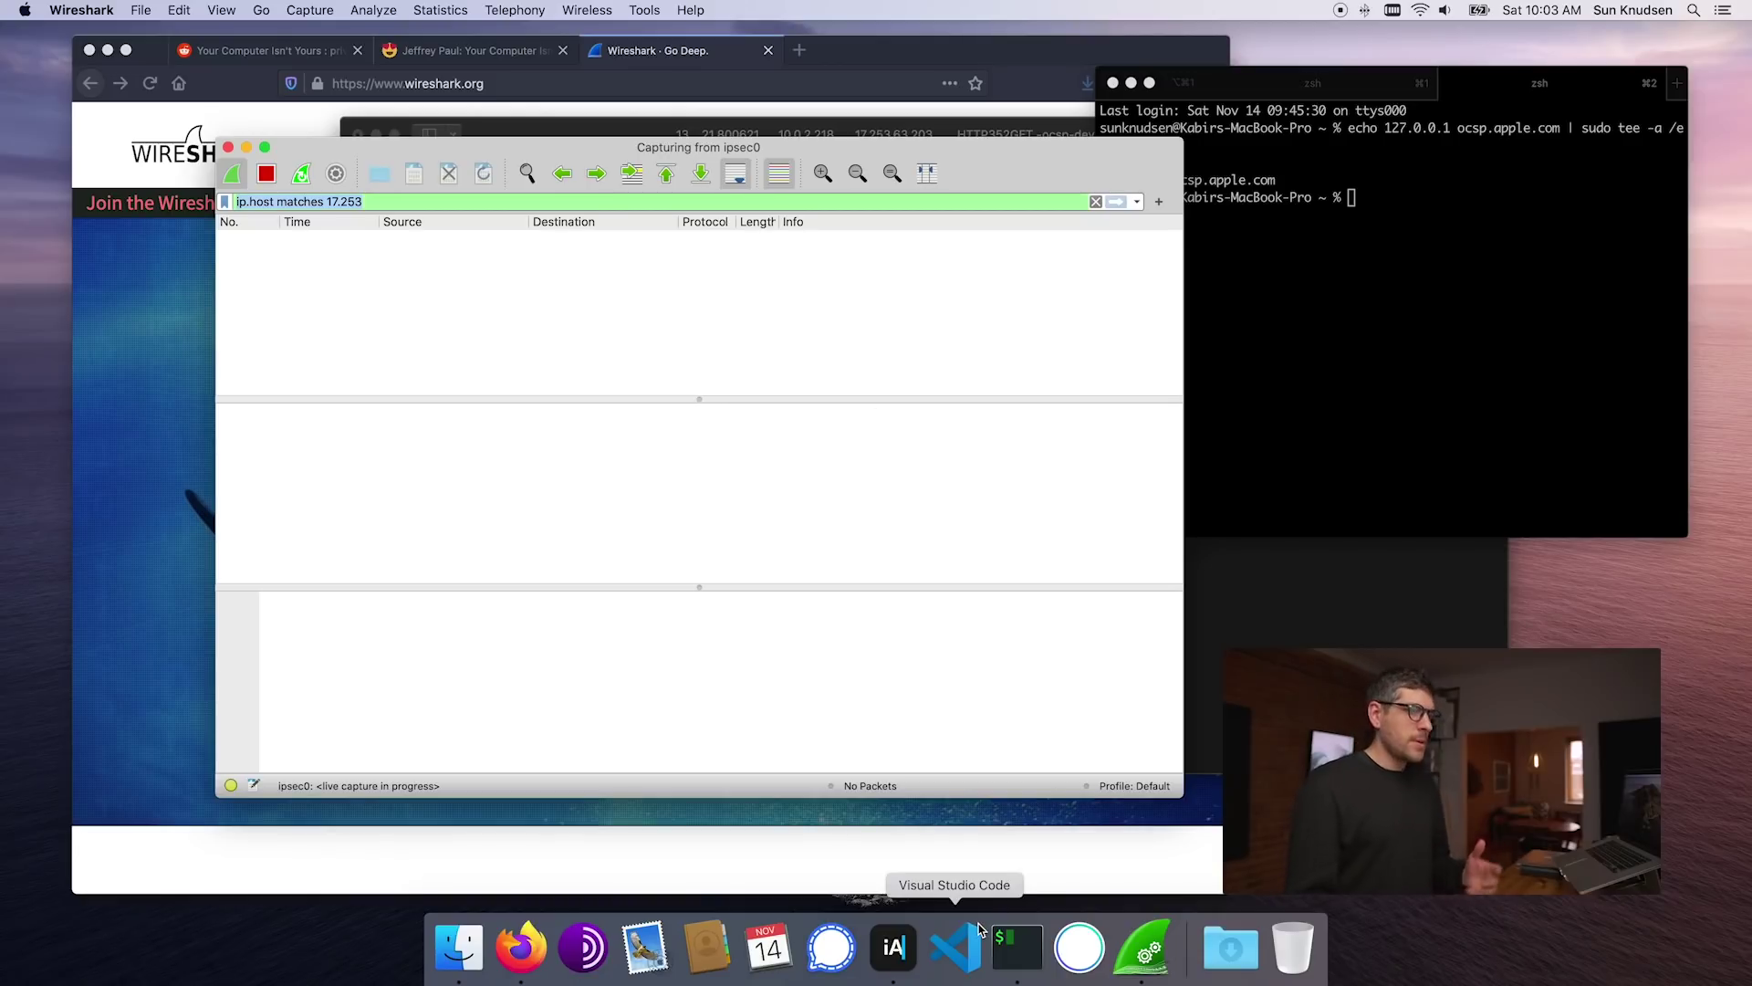
# Step: Switch to the "Your Computer Isn't Yours" article in Firefox and search the page for "Little"
pyautogui.click(1360, 444)
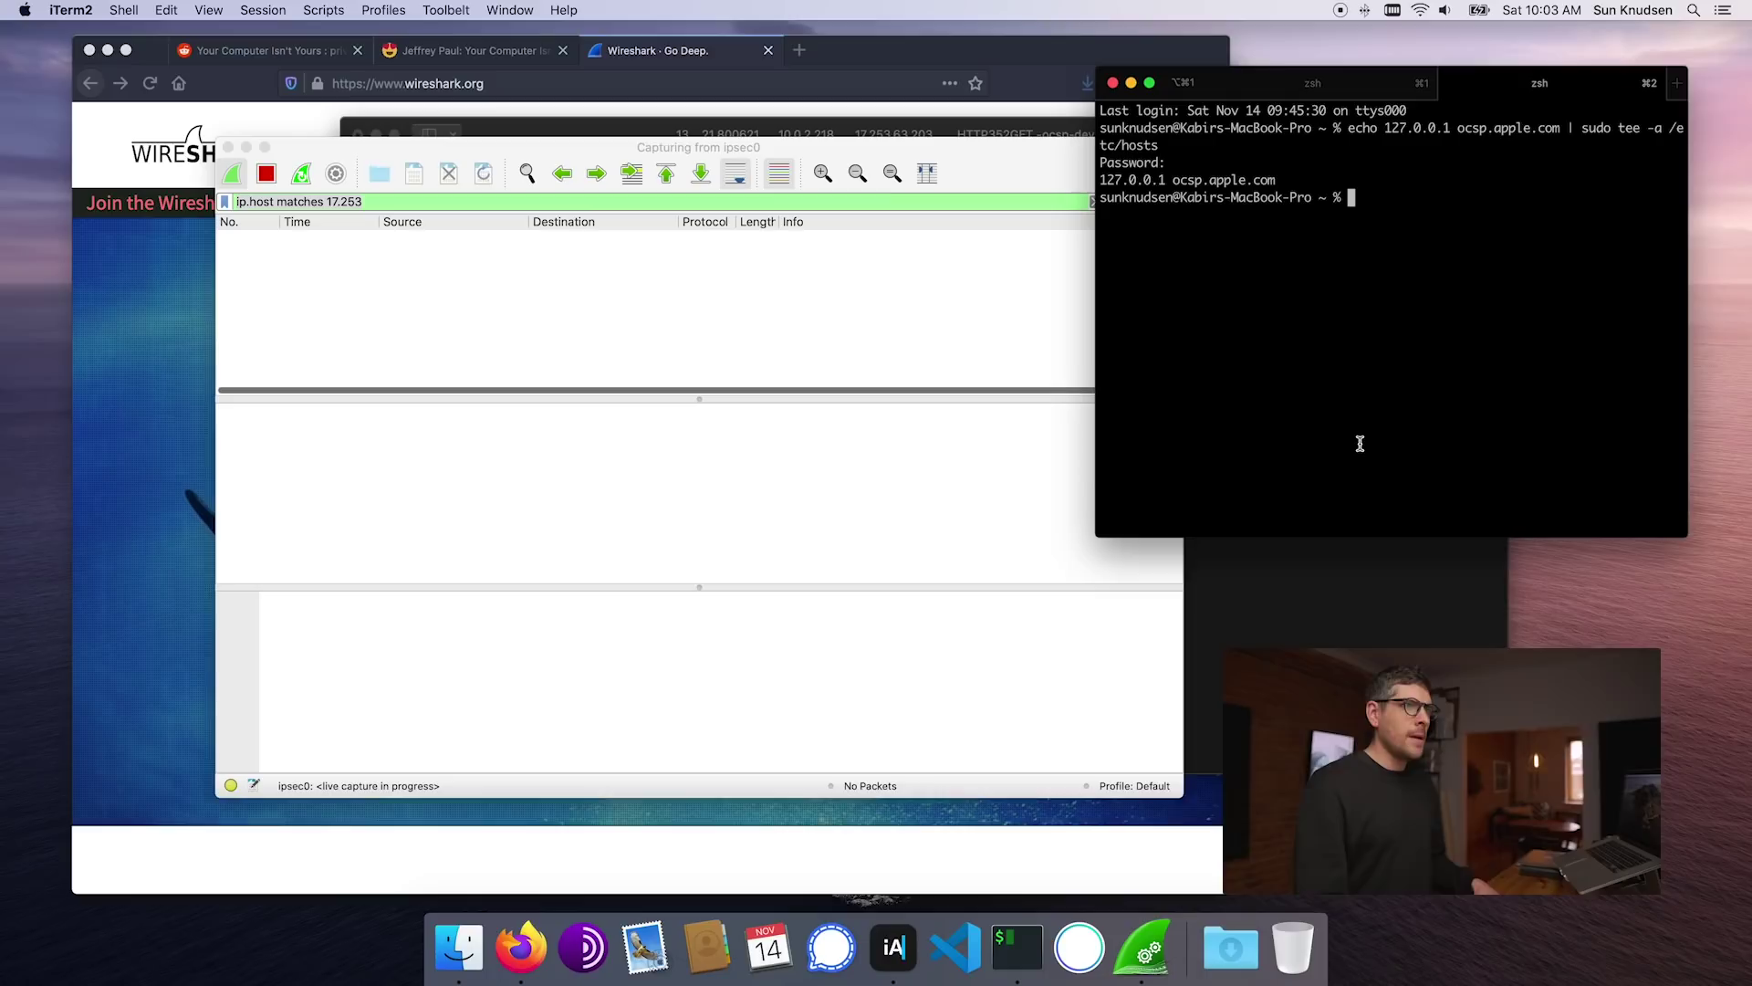
pyautogui.click(945, 371)
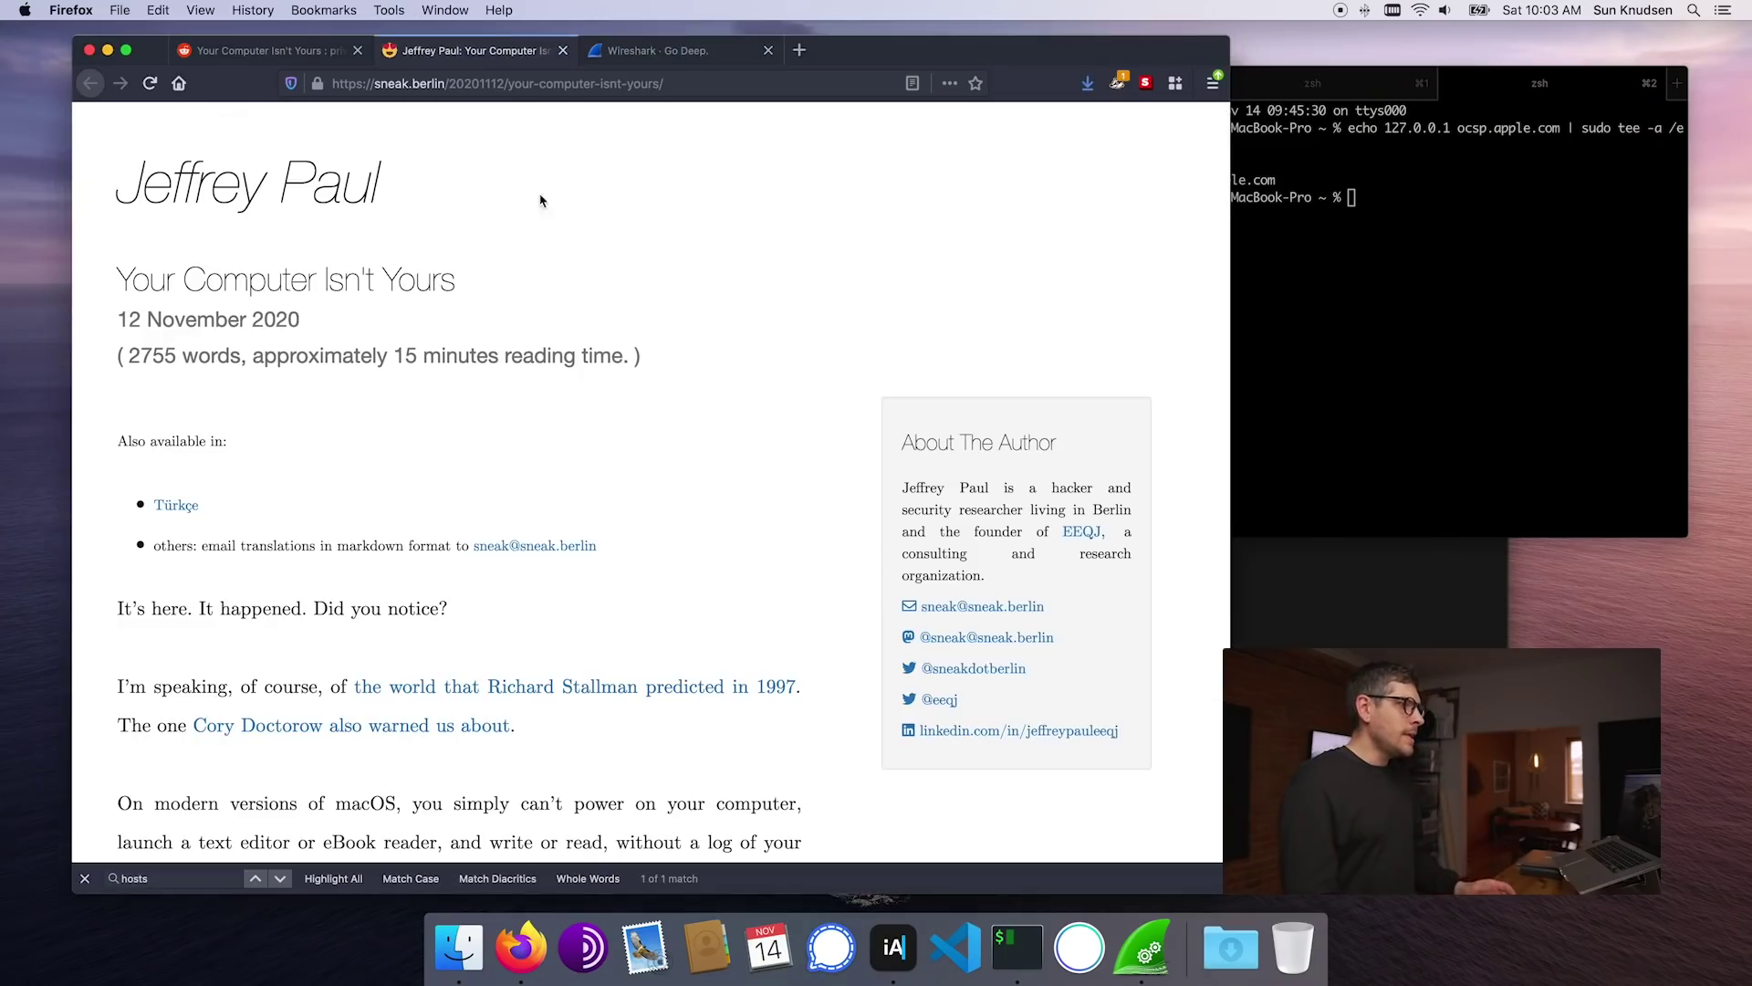
pyautogui.write('le')
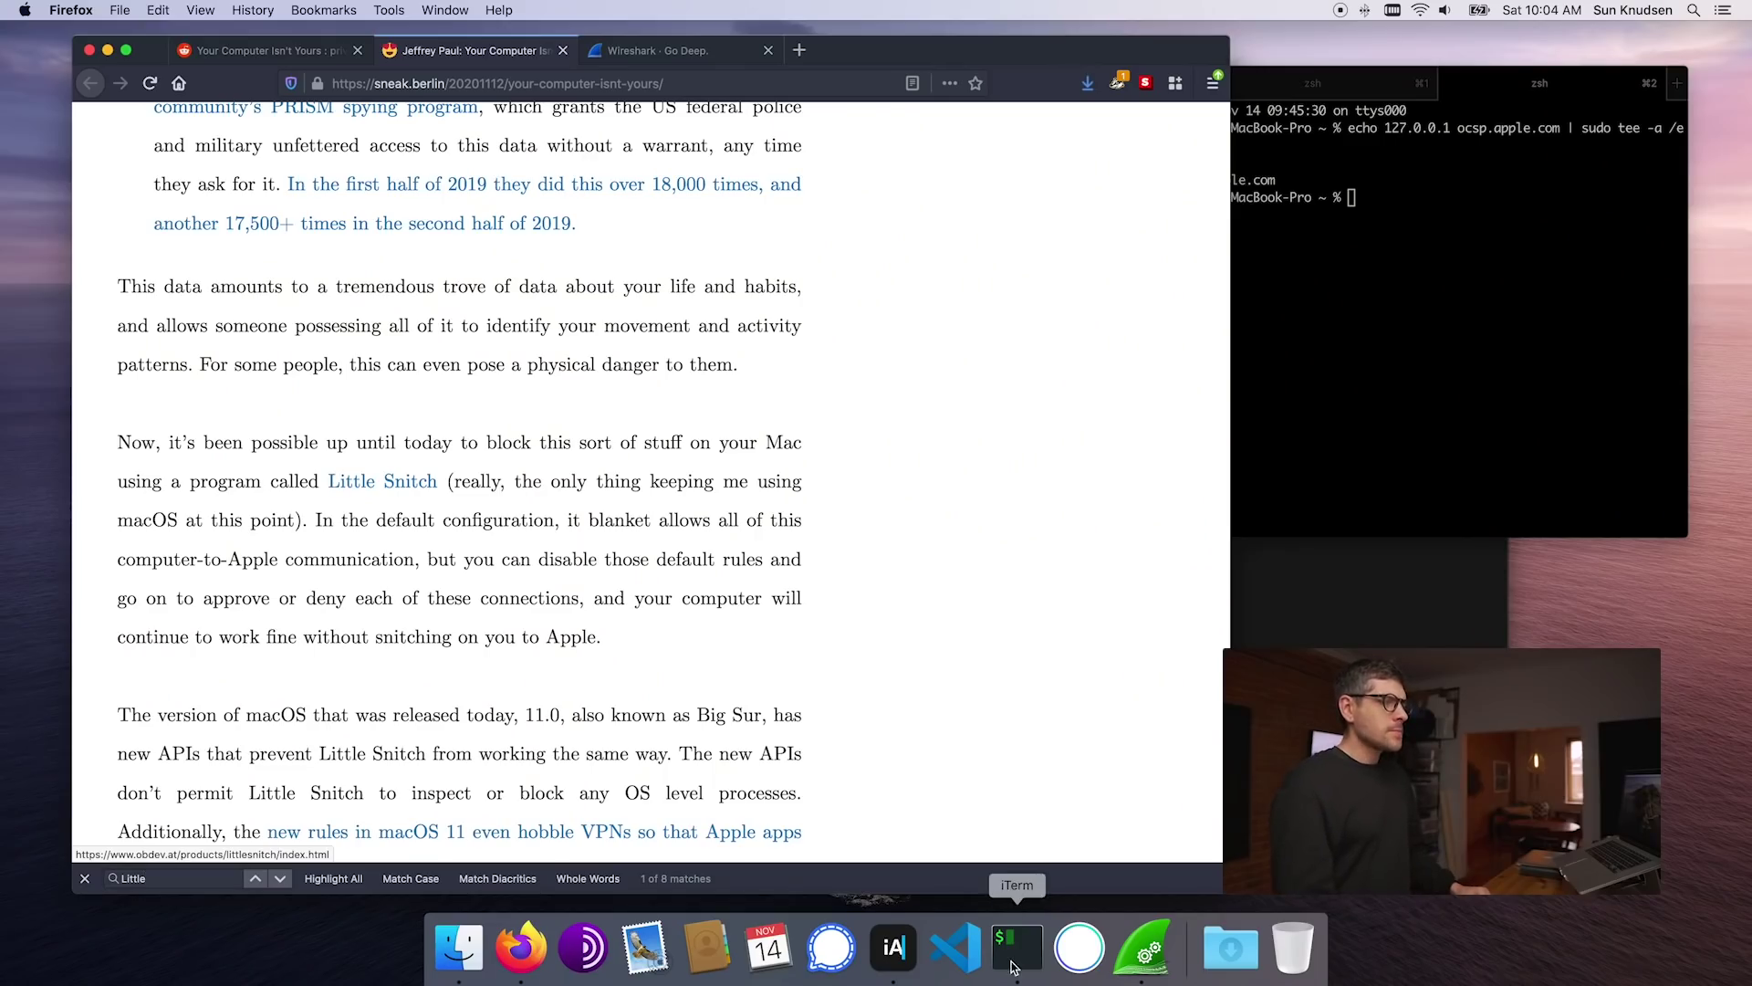
# Step: Launch Signal and Visual Studio Code, and check the filtered Wireshark capture for OCSP traffic
pyautogui.click(1138, 947)
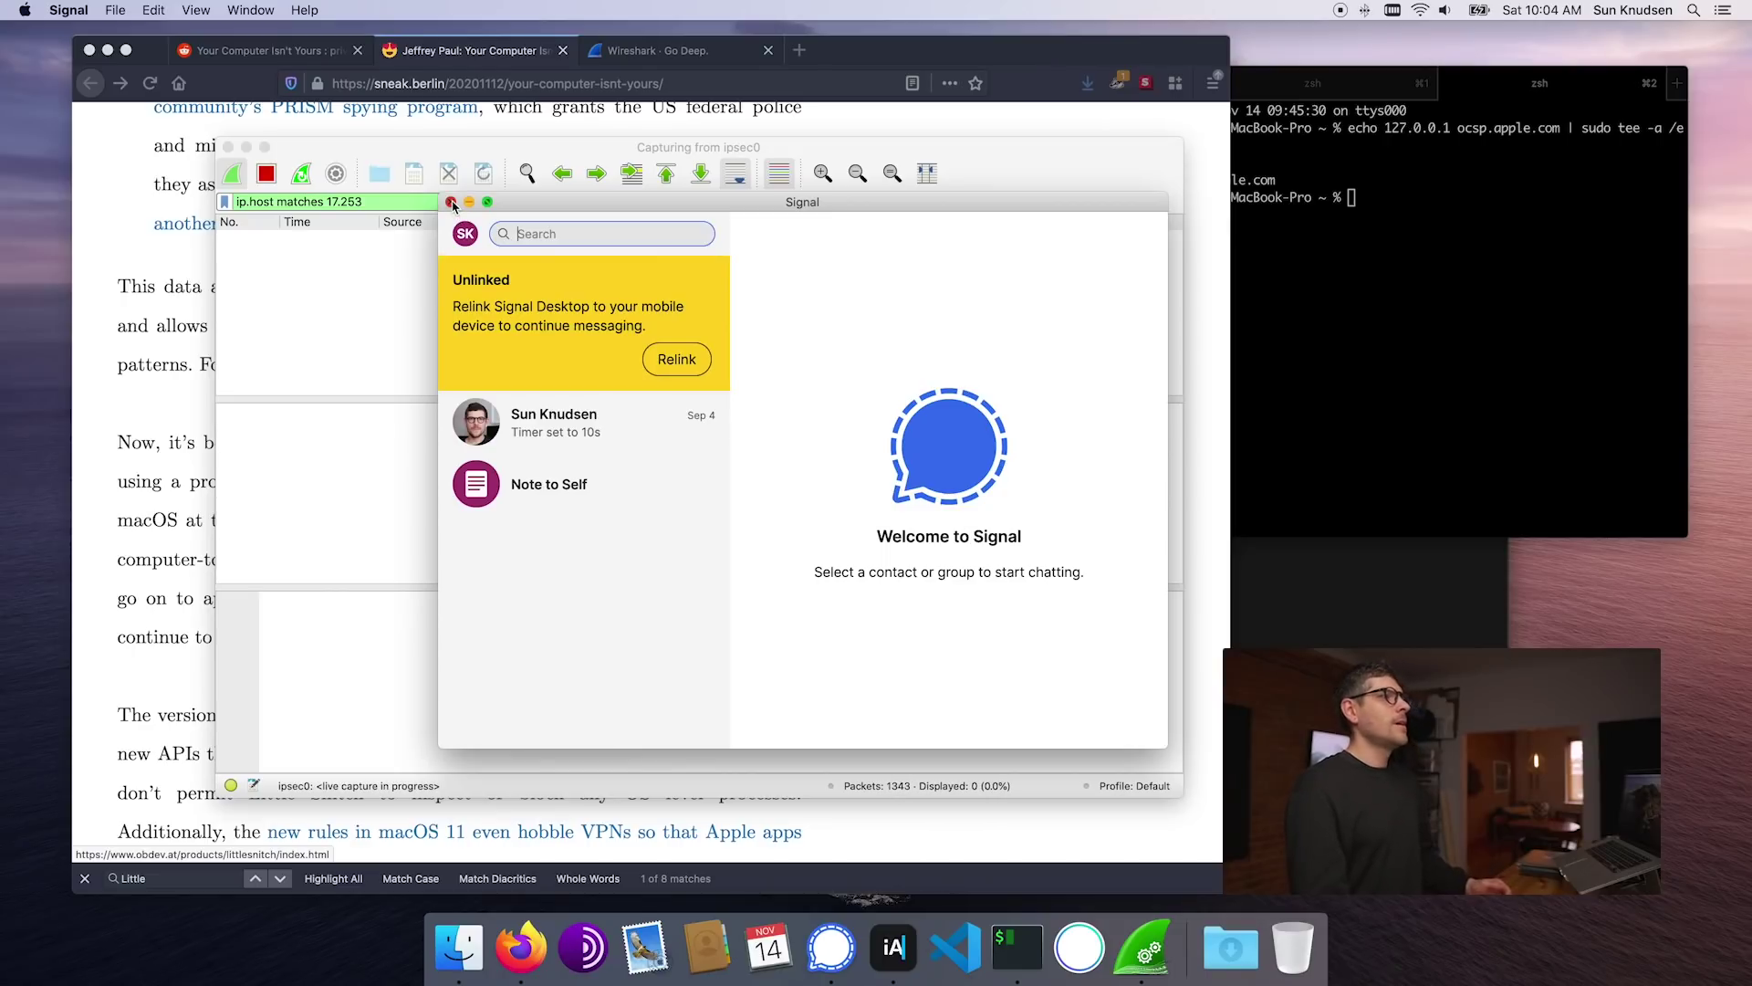
pyautogui.click(452, 202)
pyautogui.click(955, 948)
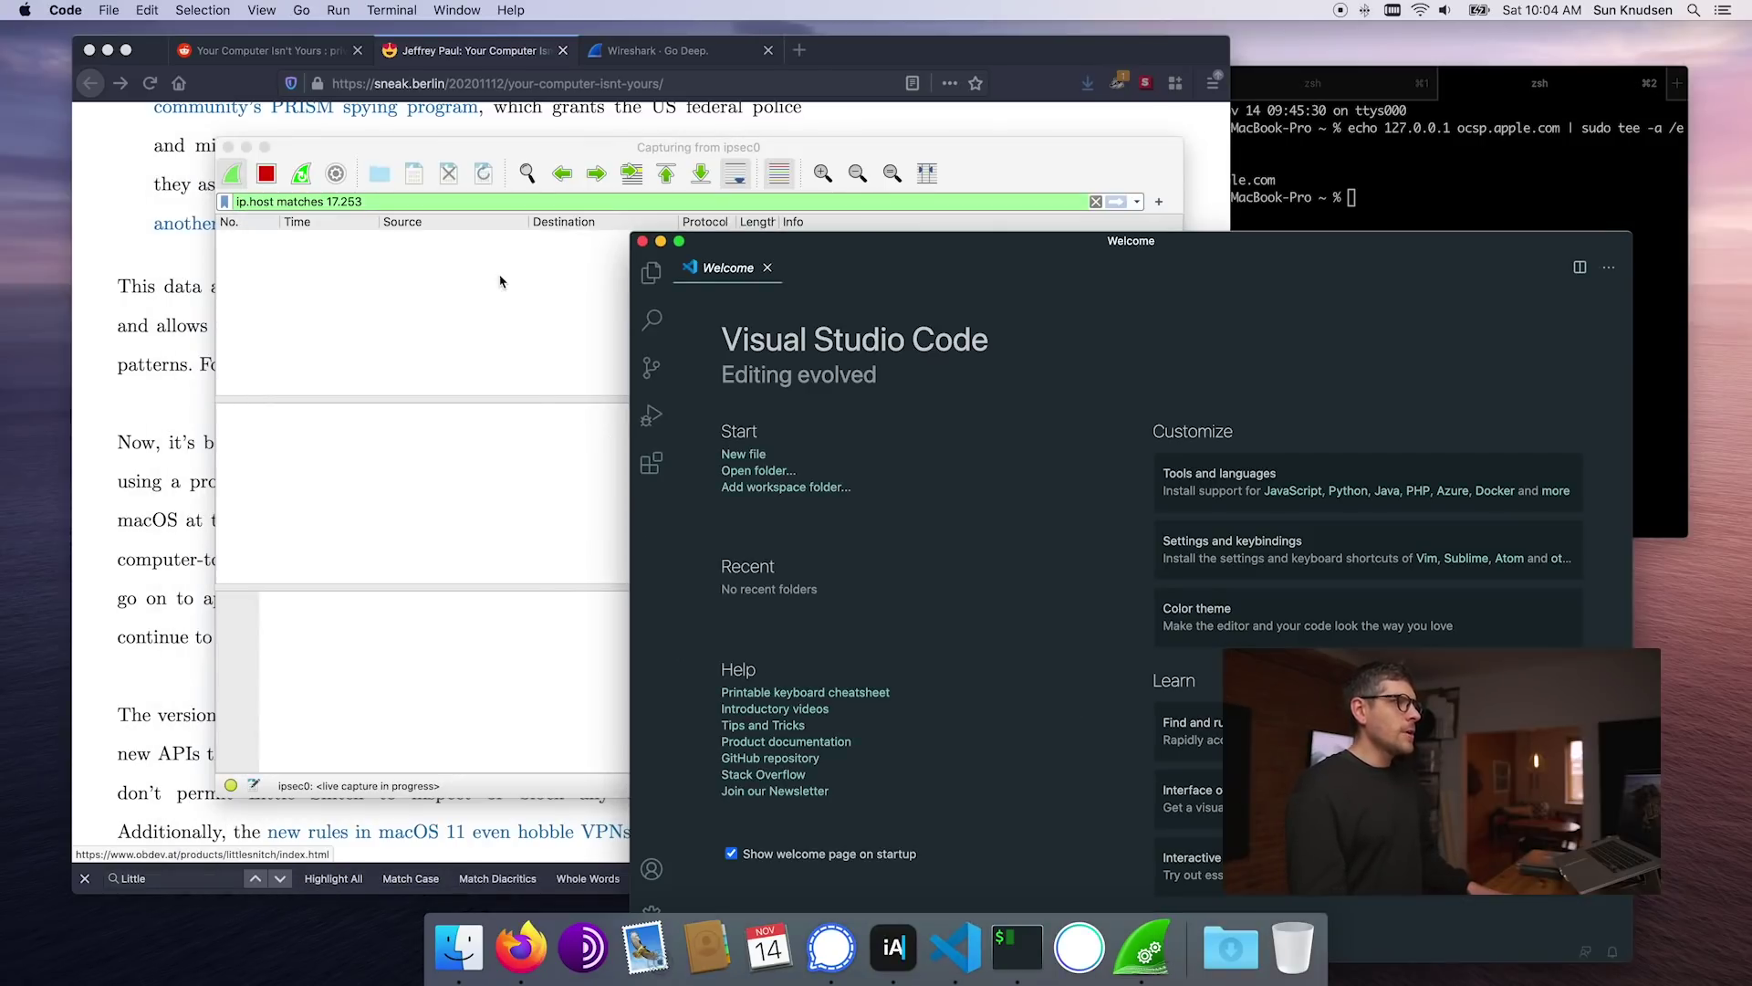
pyautogui.click(499, 284)
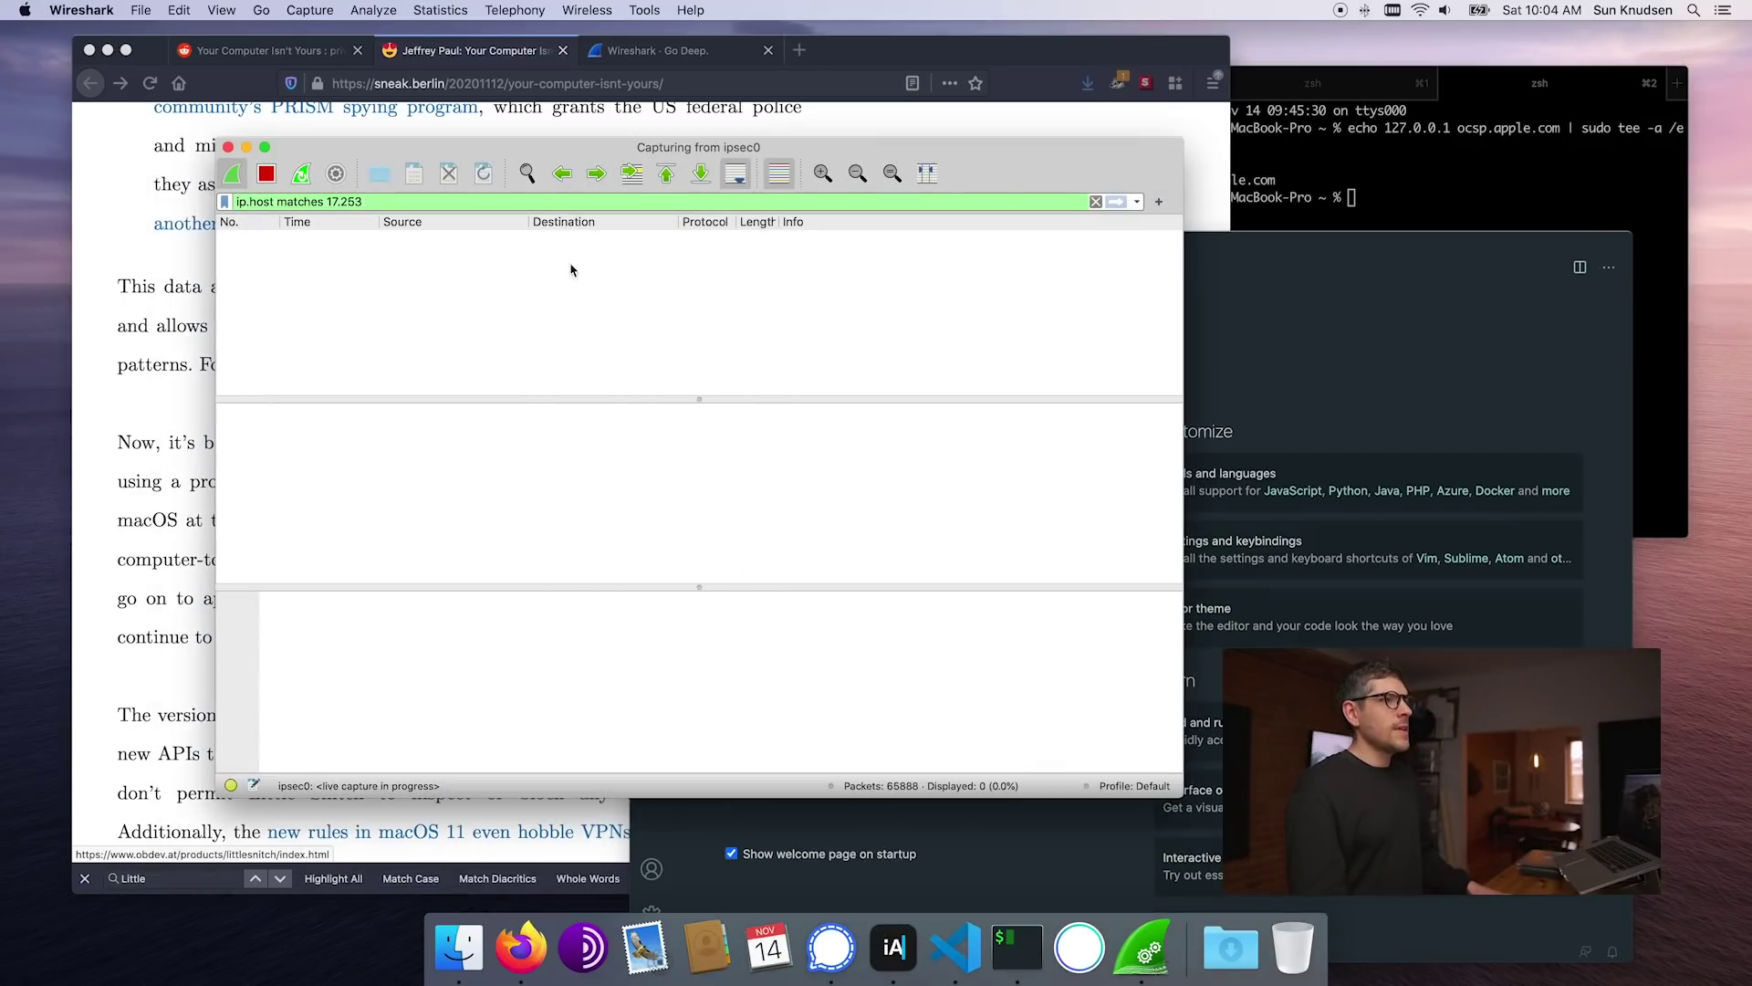